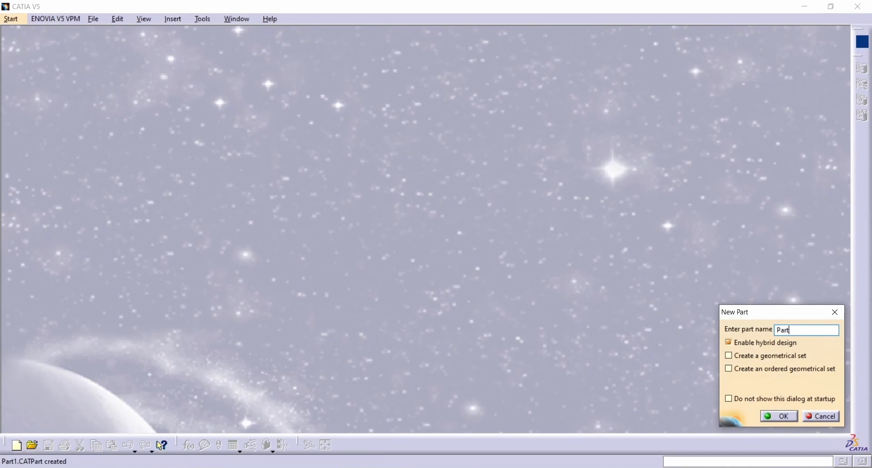
- Create a new part named Part 6 with hybrid design enabled and open a sketch on the xy plane
{"action": "key", "text": "Return"}
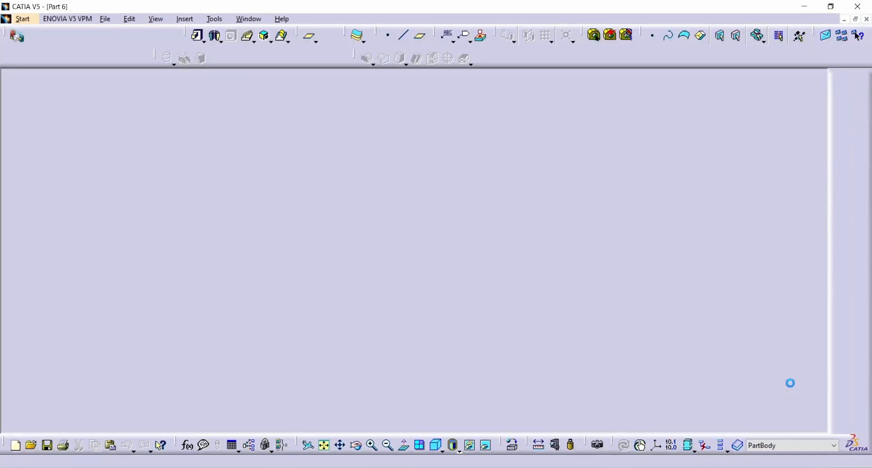
{"action": "left_click", "coordinate": [63, 109]}
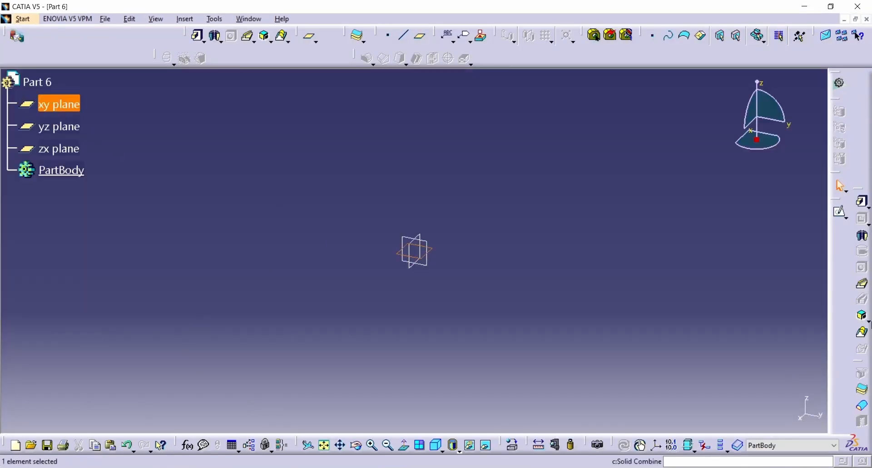
{"action": "left_click", "coordinate": [842, 212]}
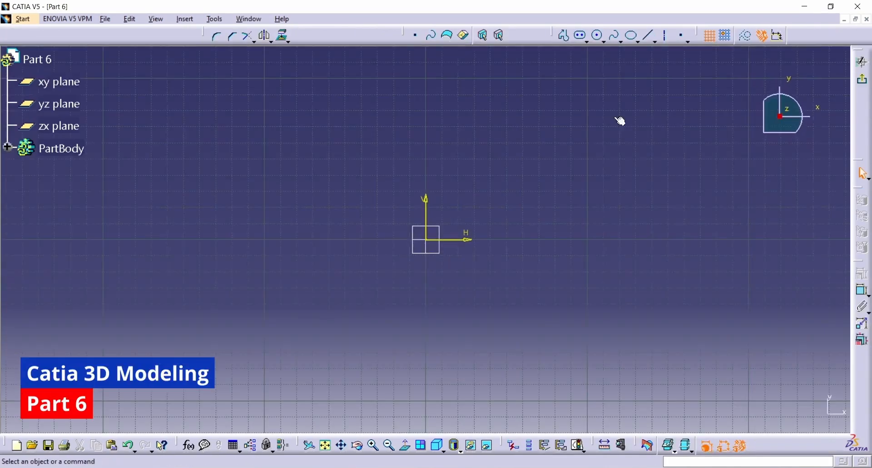
- Sketch a closed profile about 90 mm wide and 62 mm high, with its base on the horizontal axis and tangent arcs at both upper corners
{"action": "left_click", "coordinate": [563, 34]}
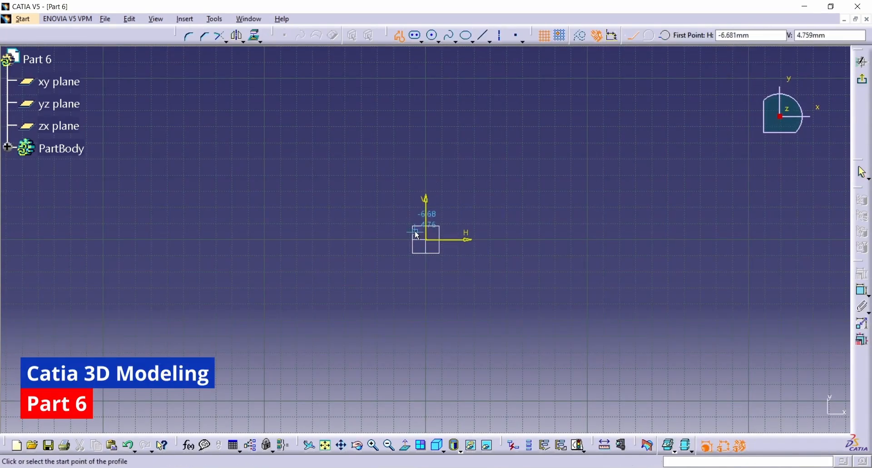
{"action": "left_click", "coordinate": [362, 240]}
{"action": "left_click", "coordinate": [507, 239]}
{"action": "left_click", "coordinate": [508, 158]}
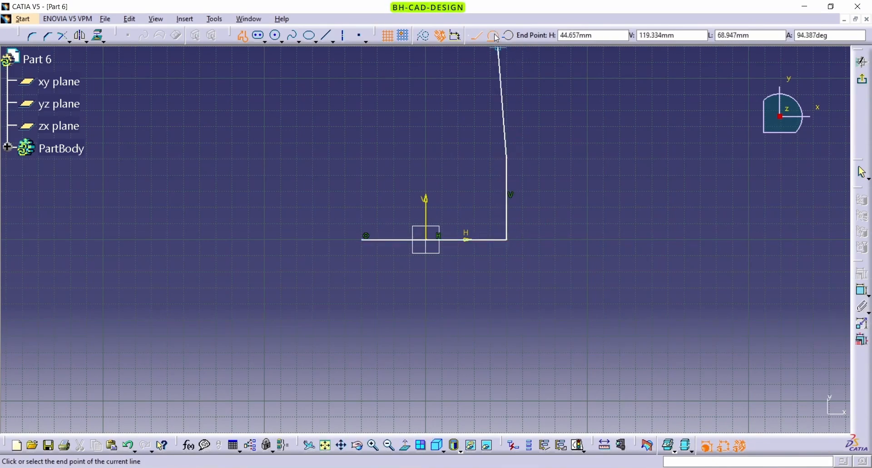
{"action": "left_click", "coordinate": [493, 37]}
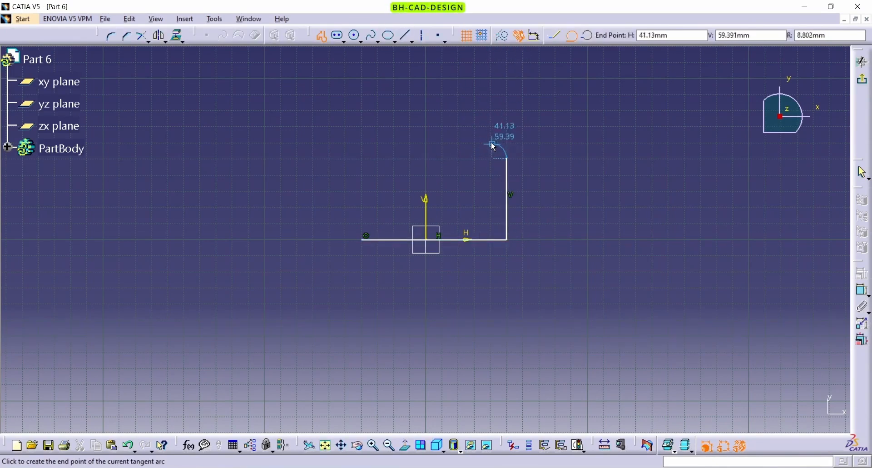
{"action": "left_click", "coordinate": [490, 141]}
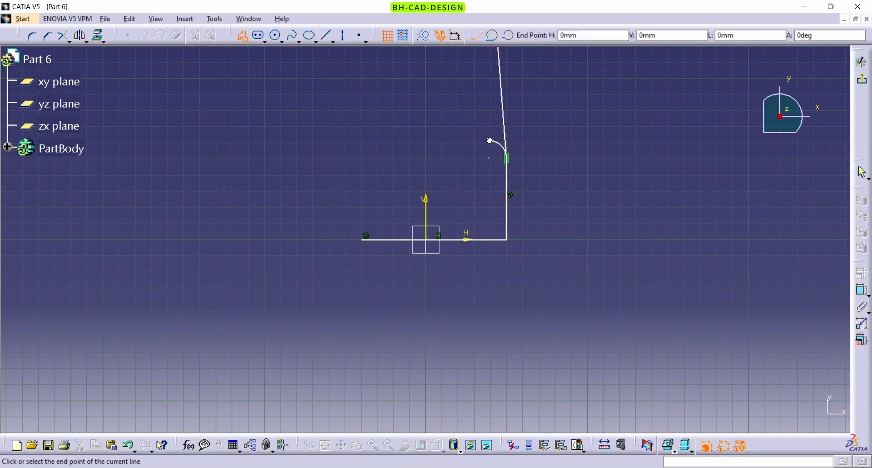
{"action": "left_click", "coordinate": [381, 140]}
{"action": "left_click", "coordinate": [493, 35]}
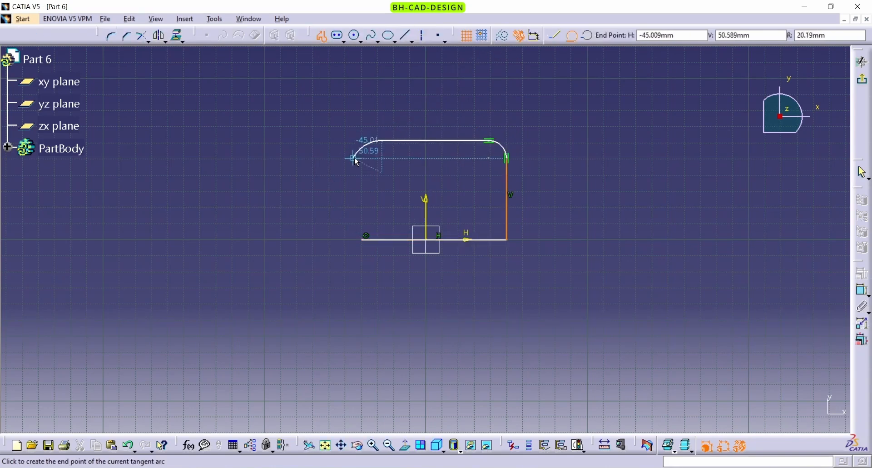
{"action": "left_click", "coordinate": [367, 160]}
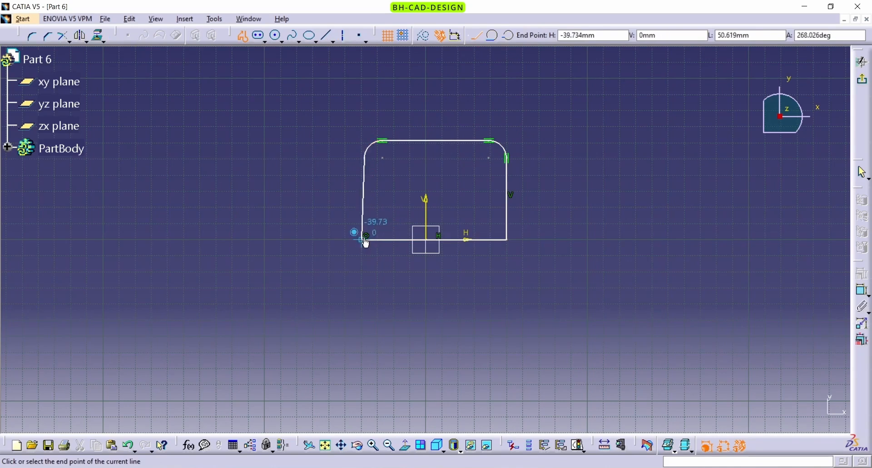
{"action": "left_click", "coordinate": [364, 240]}
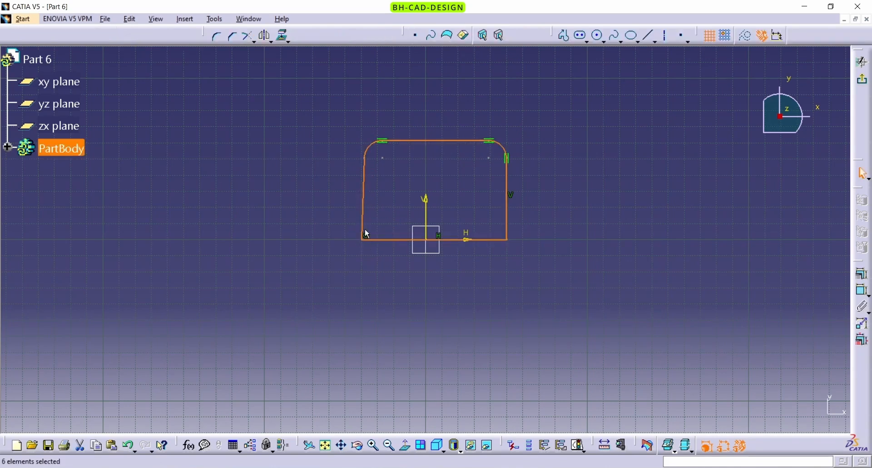
- Constrain the profile's left side to be vertical and its top edge to be horizontal
{"action": "left_click", "coordinate": [364, 198]}
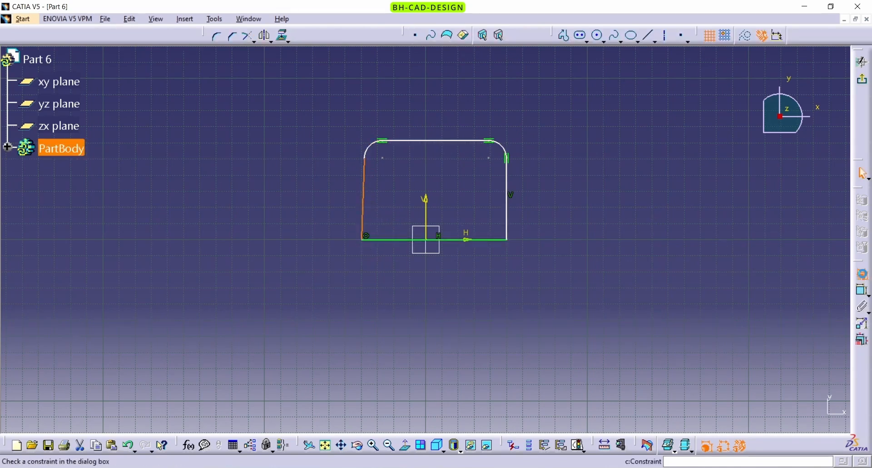
{"action": "left_click", "coordinate": [862, 274]}
{"action": "left_click", "coordinate": [804, 387]}
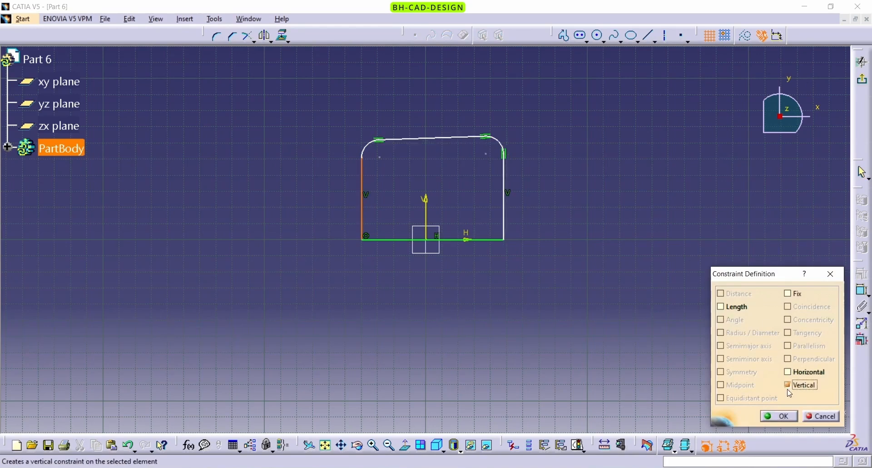
{"action": "left_click", "coordinate": [780, 417]}
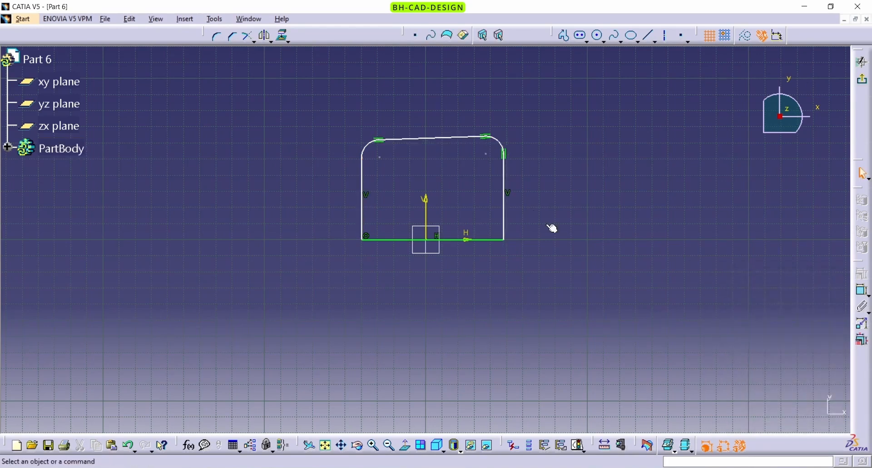
{"action": "left_click", "coordinate": [465, 138]}
{"action": "left_click", "coordinate": [862, 274]}
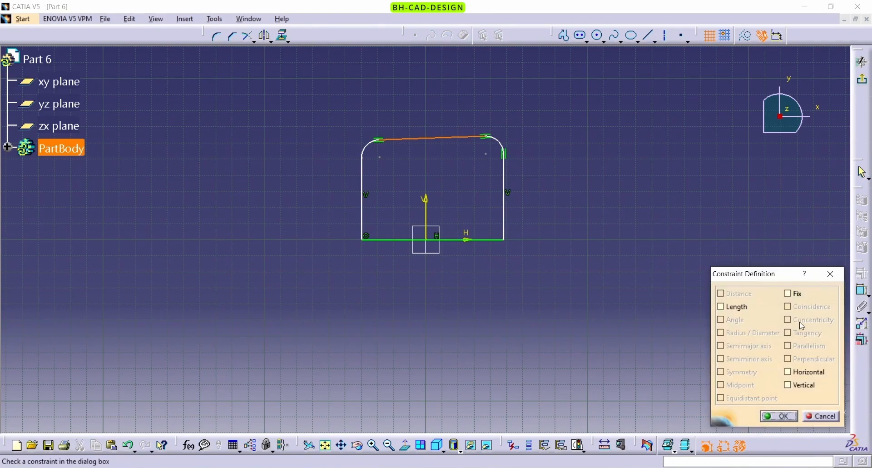
{"action": "left_click", "coordinate": [808, 372]}
{"action": "left_click", "coordinate": [778, 416]}
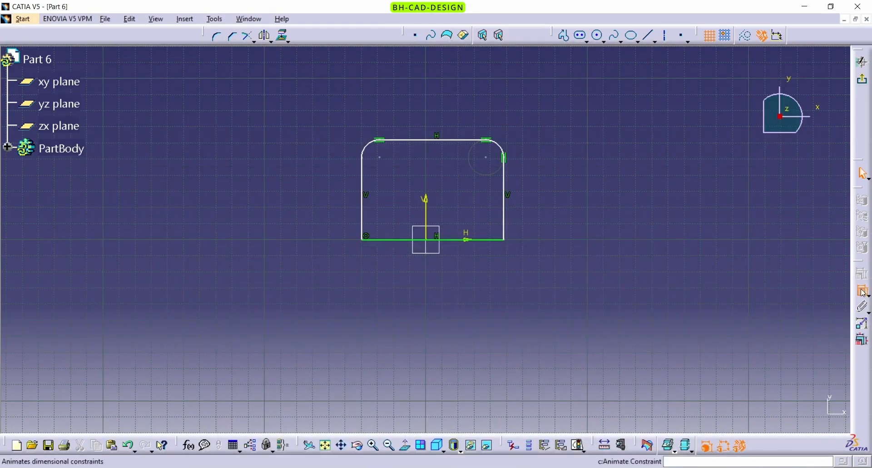
- Dimension the profile's bottom edge and set its length to 75 mm
{"action": "left_click", "coordinate": [863, 291]}
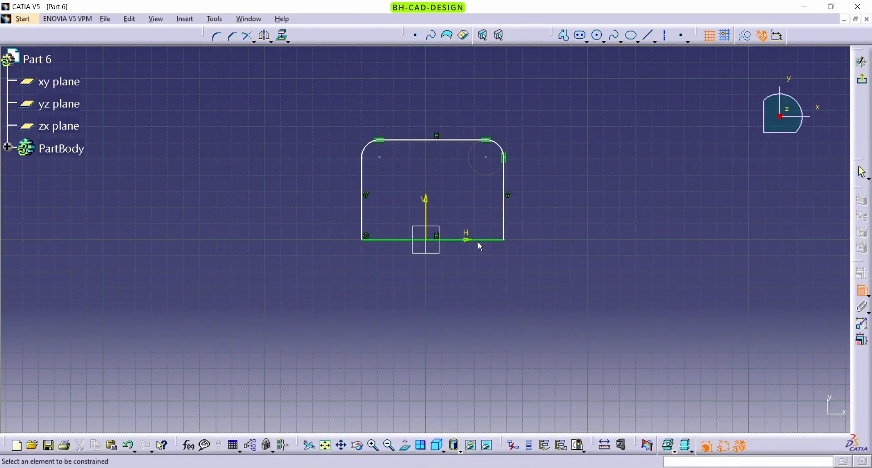
{"action": "left_click", "coordinate": [502, 246]}
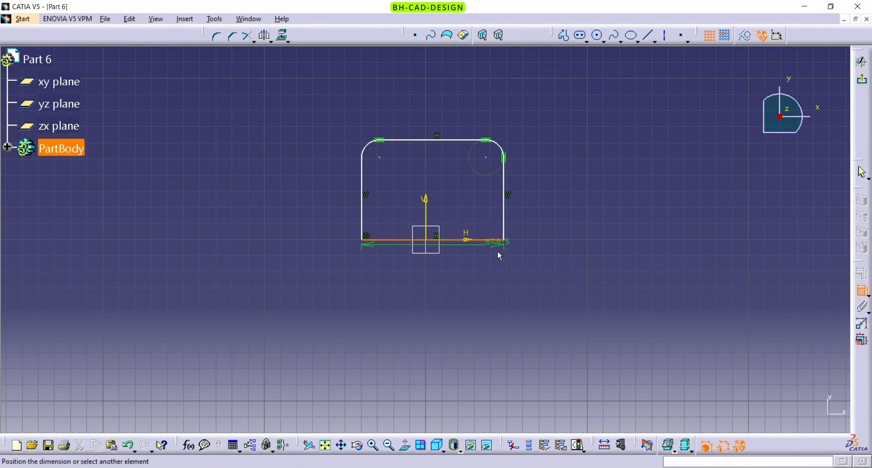
{"action": "left_click", "coordinate": [478, 324]}
{"action": "double_click", "coordinate": [476, 325]}
{"action": "type", "text": "75"}
{"action": "key", "text": "Return"}
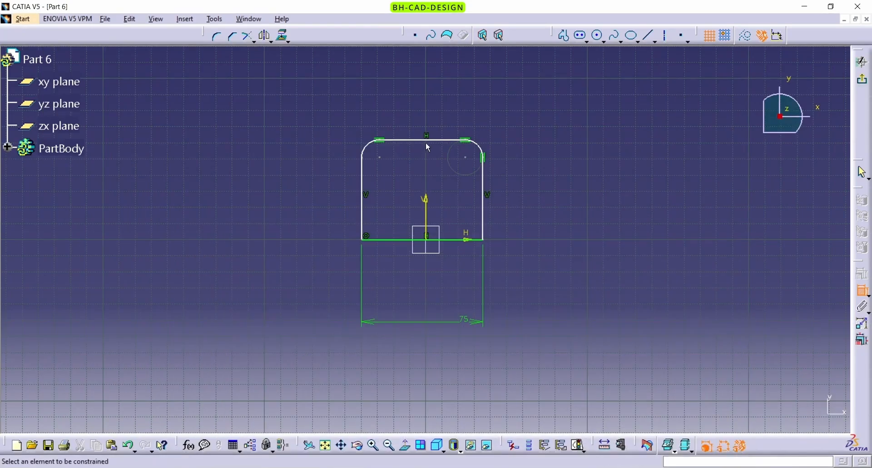
- Dimension the height between the profile's top and bottom edges and set it to 52 mm
{"action": "left_click", "coordinate": [426, 140]}
{"action": "left_click", "coordinate": [457, 240]}
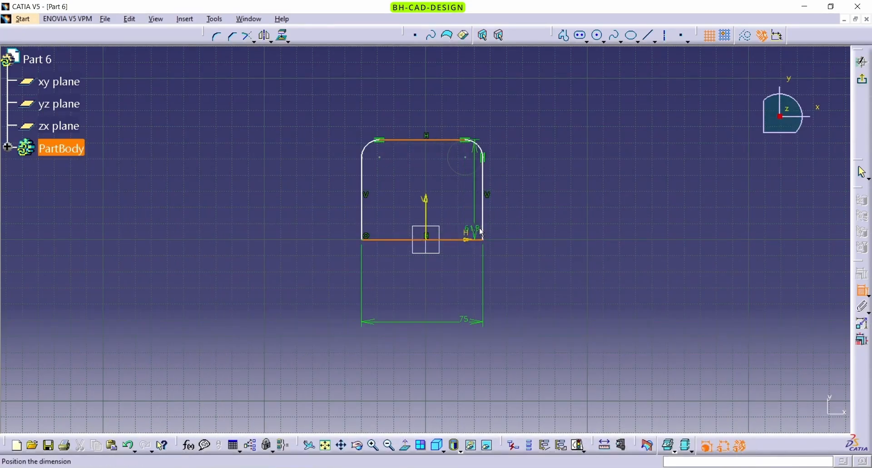
{"action": "left_click", "coordinate": [551, 195]}
{"action": "double_click", "coordinate": [553, 200]}
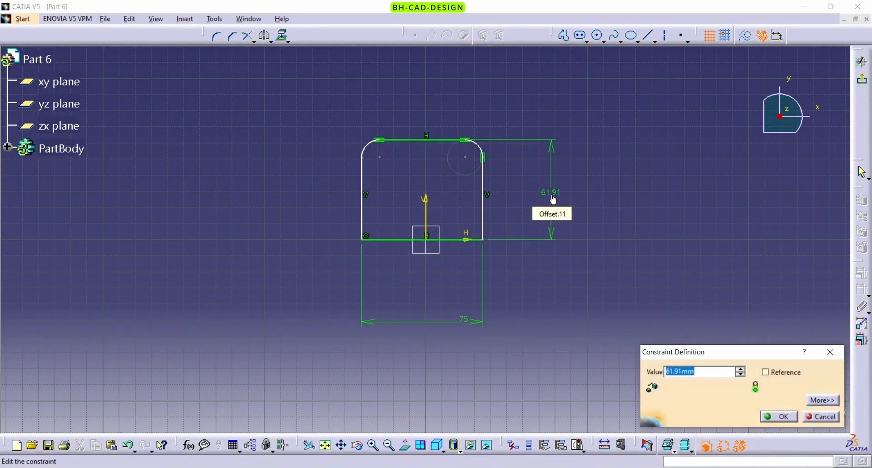
{"action": "key", "text": "Return"}
- Dimension both upper corner arcs and set each radius to 16 mm
{"action": "left_click", "coordinate": [480, 166]}
{"action": "left_click", "coordinate": [572, 105]}
{"action": "double_click", "coordinate": [571, 104]}
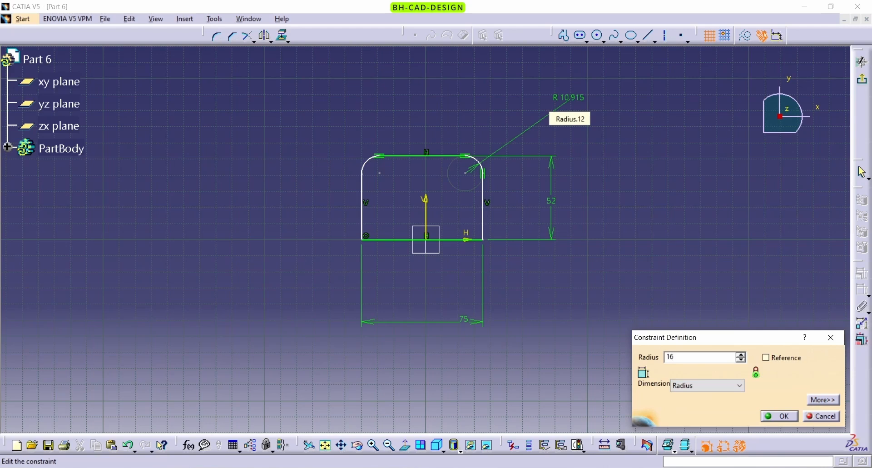
{"action": "key", "text": "Return"}
{"action": "left_click", "coordinate": [368, 163]}
{"action": "left_click", "coordinate": [326, 134]}
{"action": "double_click", "coordinate": [325, 134]}
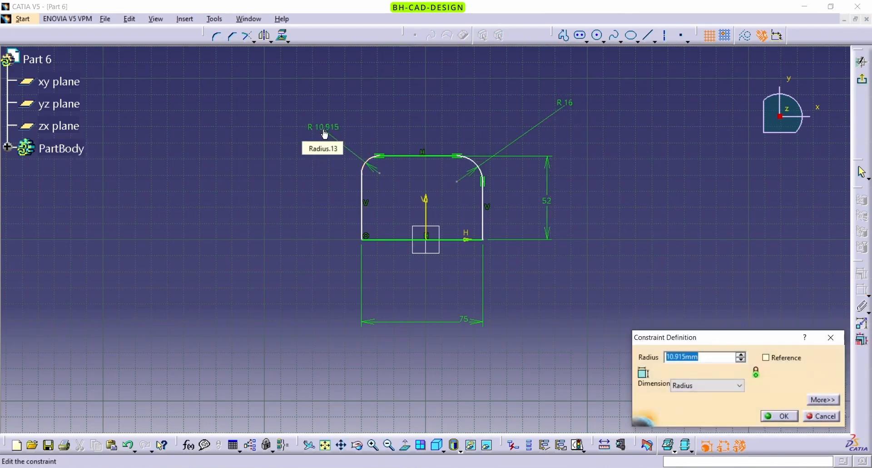
{"action": "key", "text": "Return"}
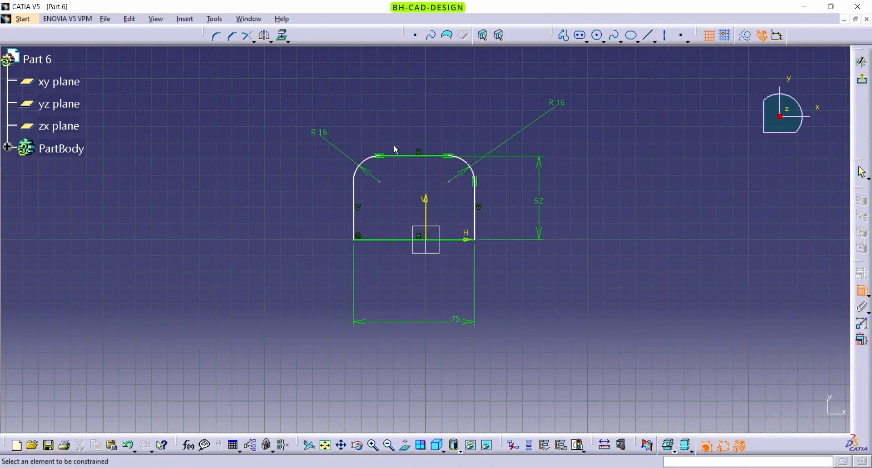
- Draw an axis line from the bottom edge near the origin up to the vertical axis above the profile
{"action": "left_click", "coordinate": [648, 35]}
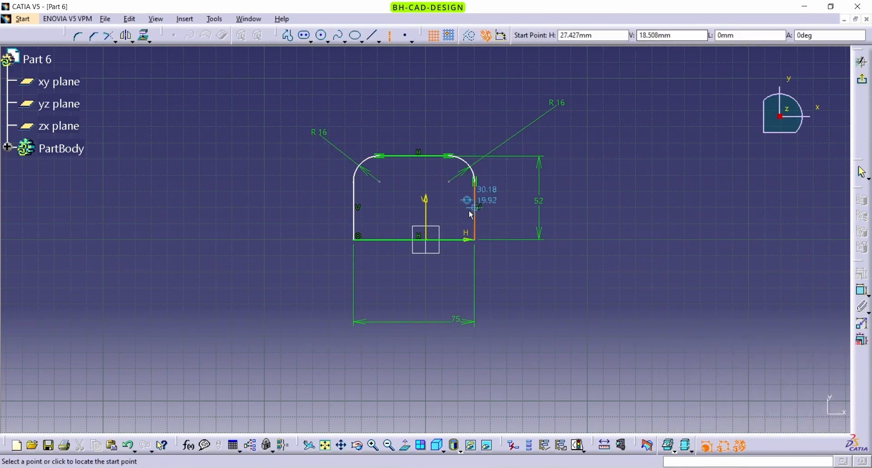
{"action": "left_click", "coordinate": [428, 243]}
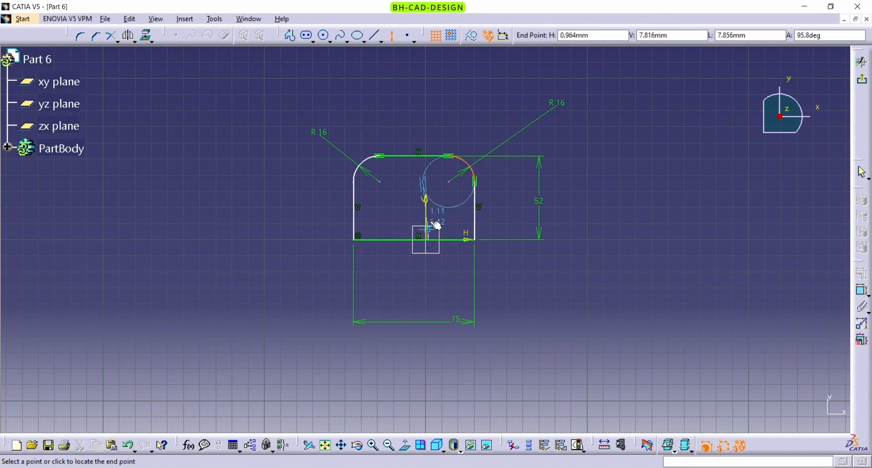
{"action": "left_click", "coordinate": [431, 84]}
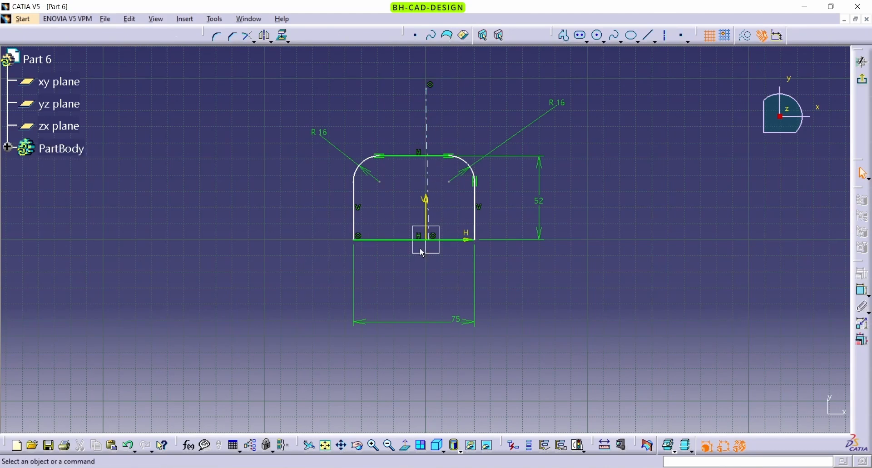
- Make the axis line's lower endpoint coincident with the sketch origin
{"action": "mouse_move", "coordinate": [432, 239]}
{"action": "middle_mouse_down", "text": "ctrl"}
{"action": "mouse_move", "coordinate": [433, 226]}
{"action": "mouse_move", "coordinate": [444, 236]}
{"action": "middle_mouse_up", "text": "ctrl"}
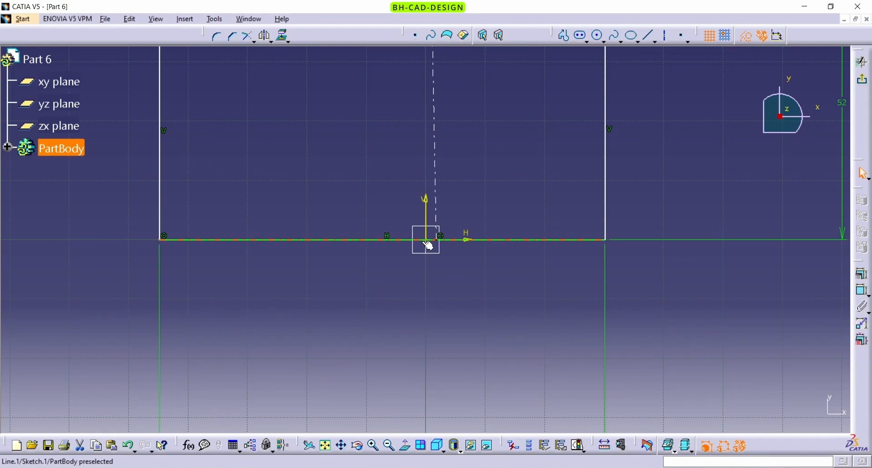
{"action": "left_click", "coordinate": [432, 244]}
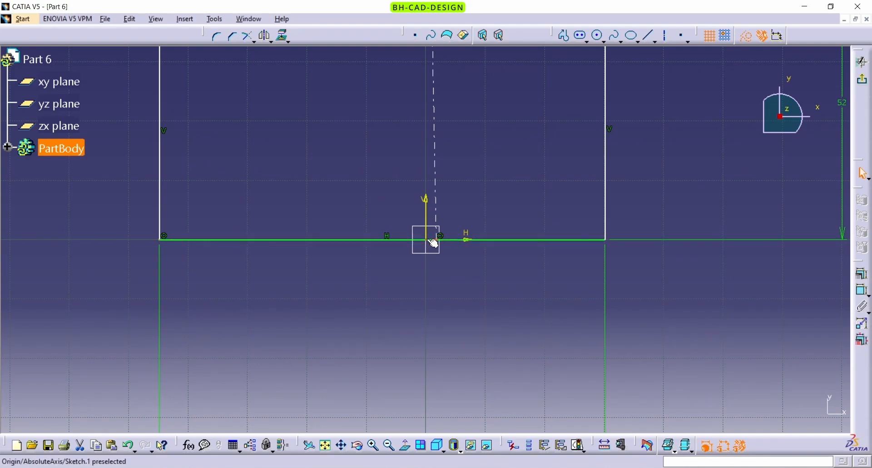
{"action": "left_click", "coordinate": [864, 275]}
{"action": "left_click", "coordinate": [788, 307]}
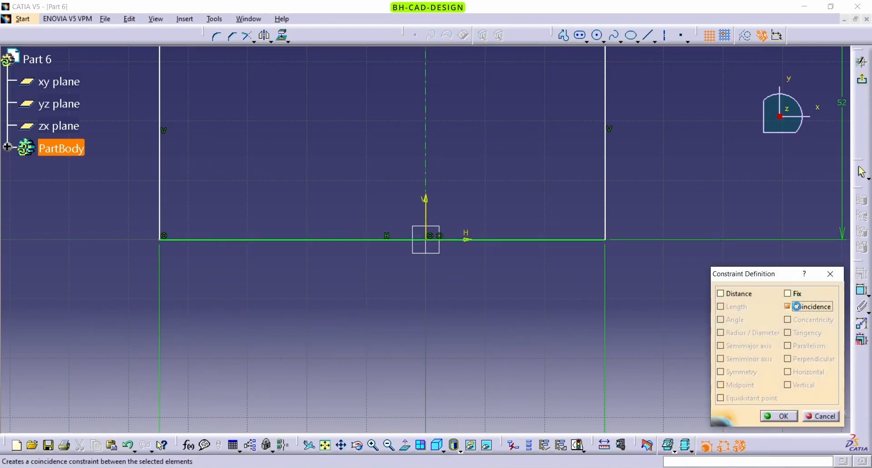
{"action": "left_click", "coordinate": [781, 420]}
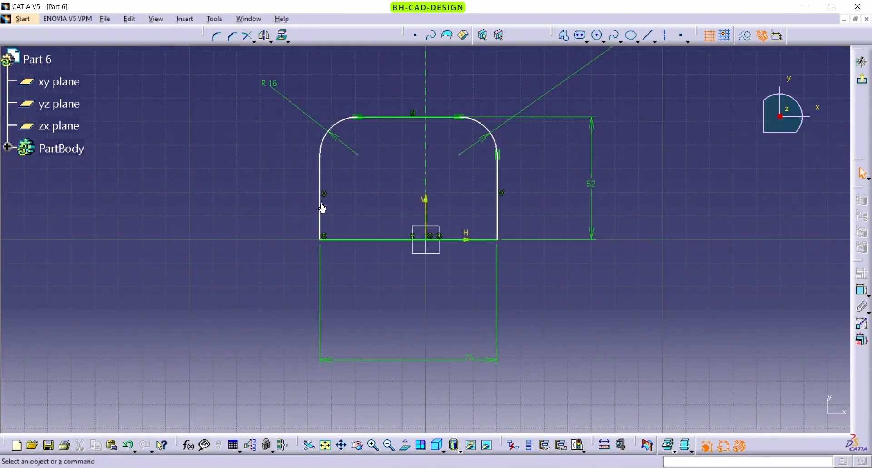
- Constrain the profile's left and right vertical sides to be symmetric about the axis line
{"action": "left_click", "coordinate": [321, 208]}
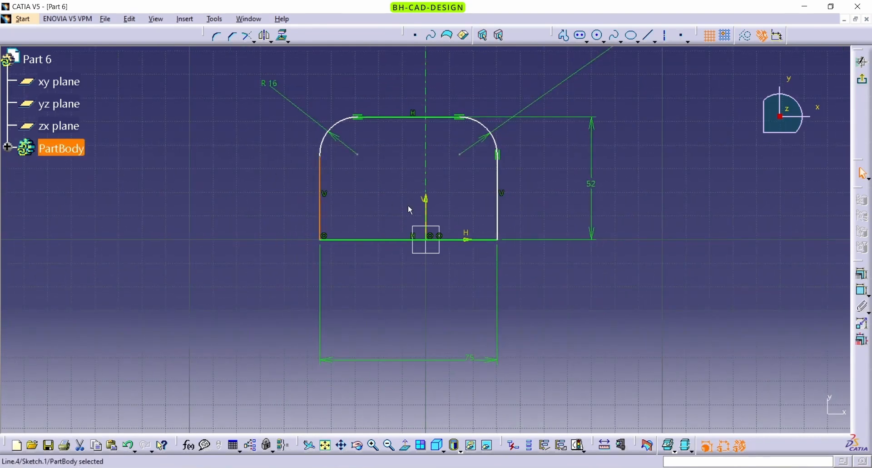
{"action": "left_click", "coordinate": [499, 214], "text": "ctrl"}
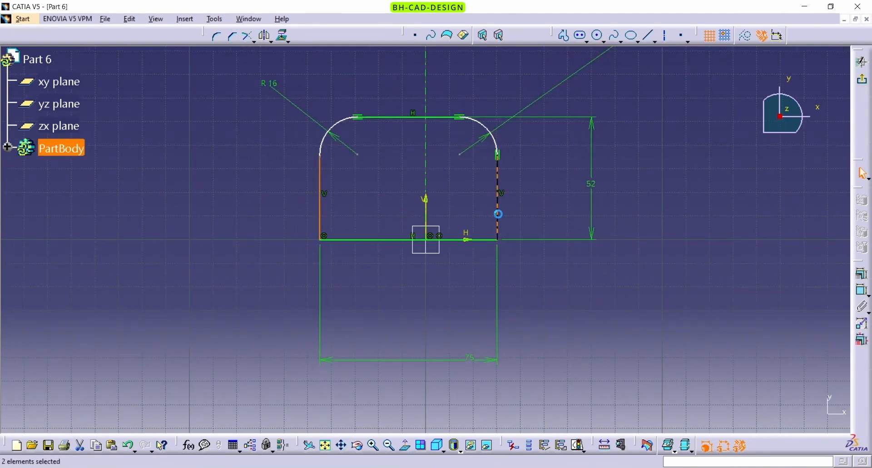
{"action": "left_click", "coordinate": [426, 164], "text": "ctrl"}
{"action": "left_click", "coordinate": [868, 275]}
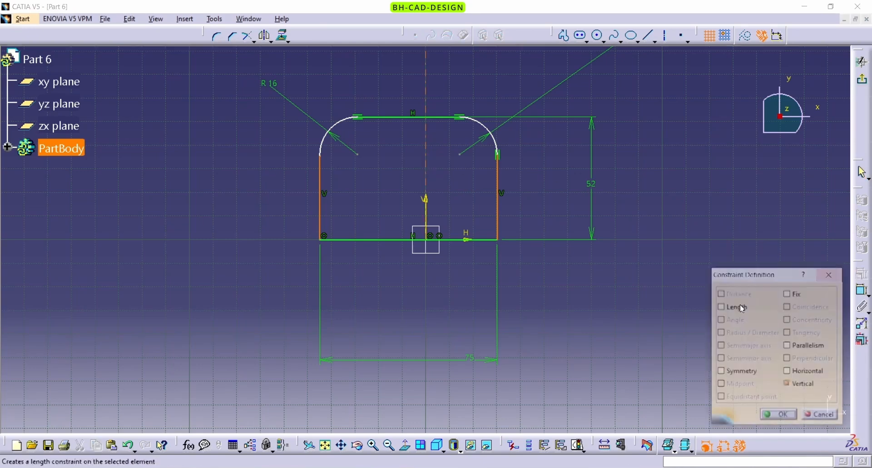
{"action": "left_click", "coordinate": [722, 370]}
{"action": "left_click", "coordinate": [778, 414]}
- Apply a tangency constraint between the upper-left corner arc and the profile's left vertical side
{"action": "middle_click_drag", "start_coordinate": [376, 147], "coordinate": [388, 203]}
{"action": "left_click", "coordinate": [354, 202]}
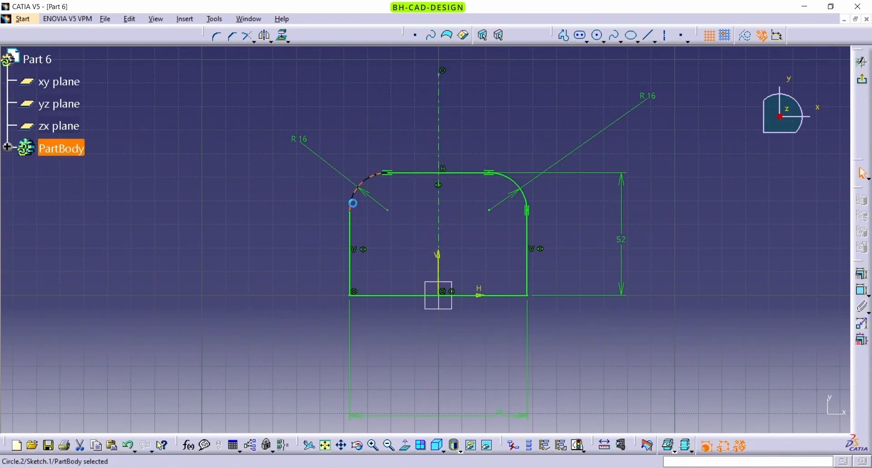
{"action": "left_click", "coordinate": [350, 229], "text": "ctrl"}
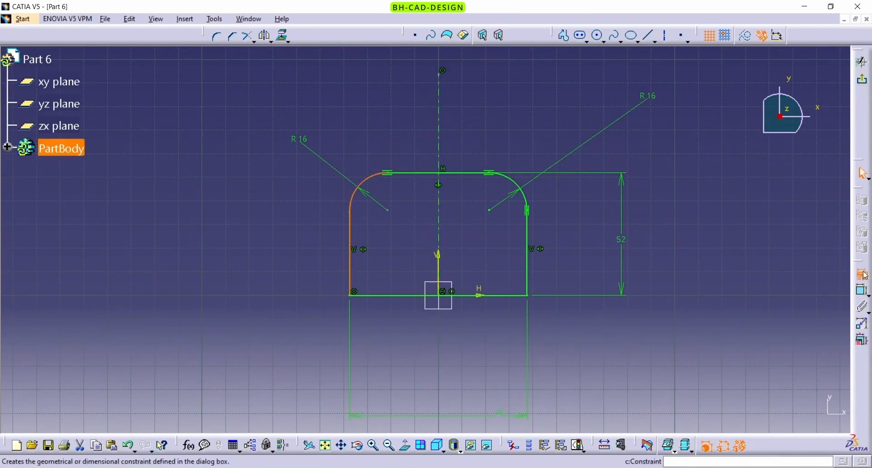
{"action": "left_click", "coordinate": [862, 289]}
{"action": "left_click", "coordinate": [789, 333]}
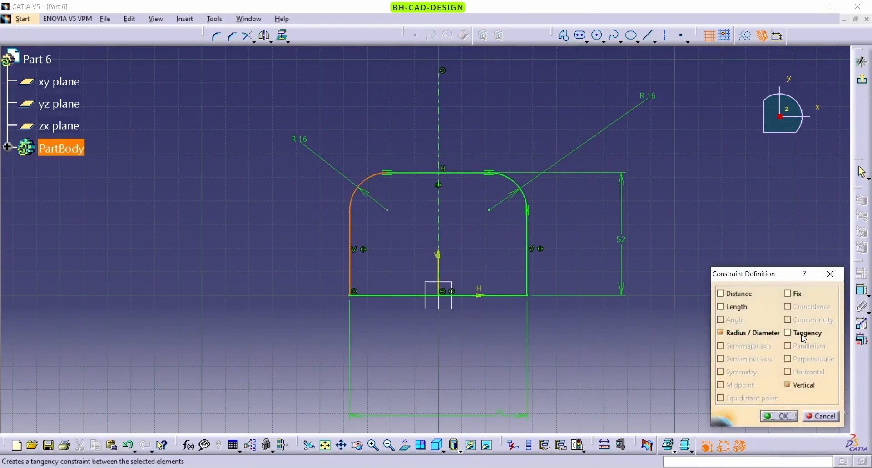
{"action": "left_click", "coordinate": [780, 416]}
{"action": "middle_click_drag", "start_coordinate": [565, 340], "coordinate": [606, 326]}
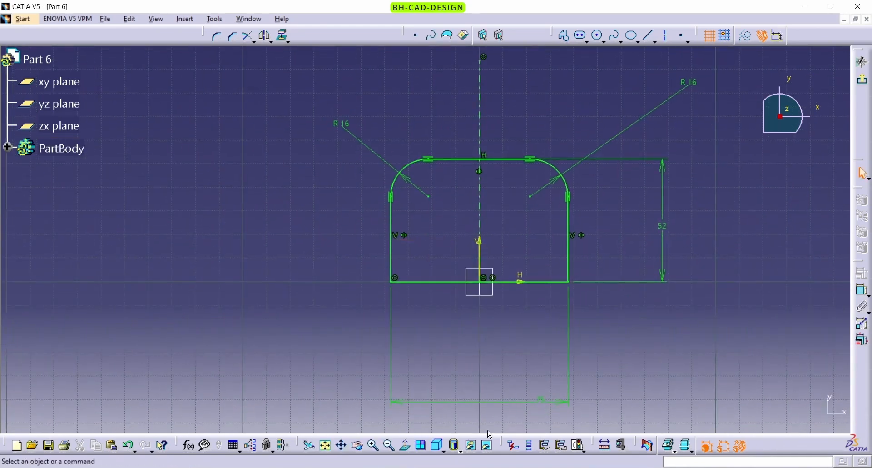
- Check the part drawing and sketch a horizontal elongated hole between the two corner arc centres, with an end radius of about 6.3 mm
{"action": "key", "text": "alt+Tab"}
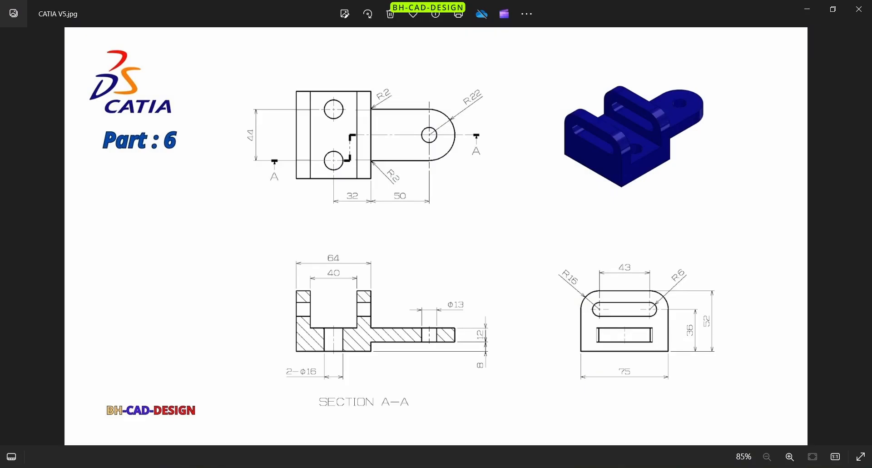
{"action": "key", "text": "alt+Tab"}
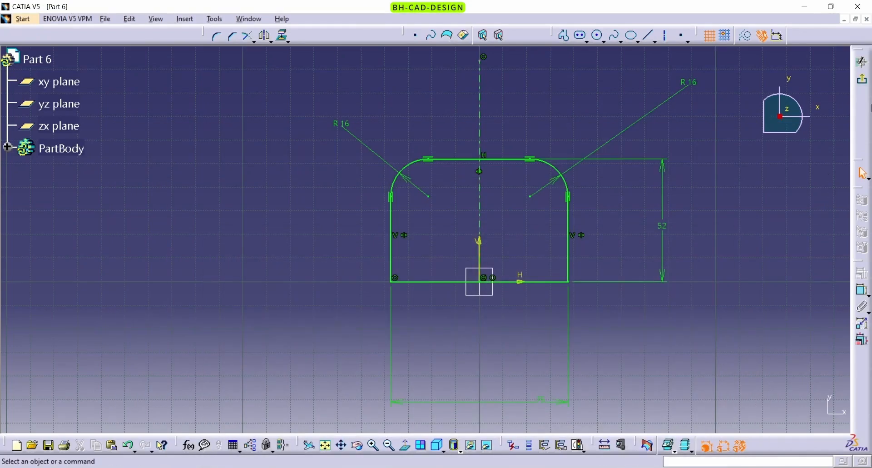
{"action": "left_click", "coordinate": [581, 36]}
{"action": "key", "text": "Escape"}
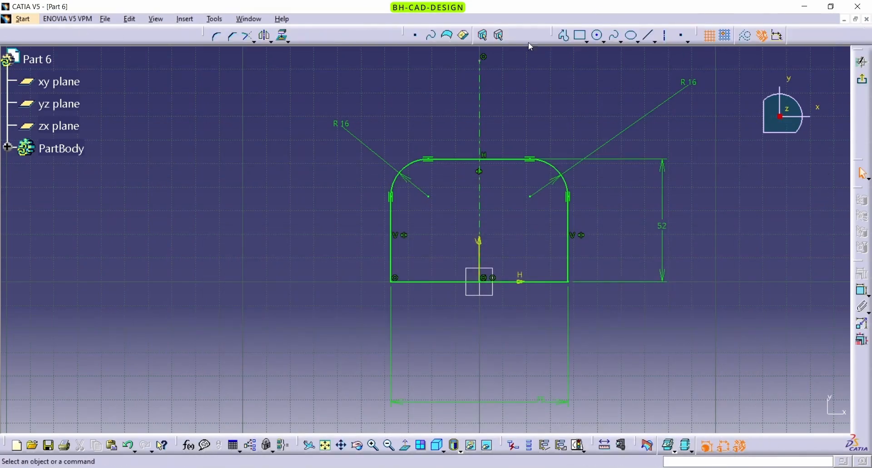
{"action": "left_click", "coordinate": [586, 41]}
{"action": "left_click", "coordinate": [597, 108]}
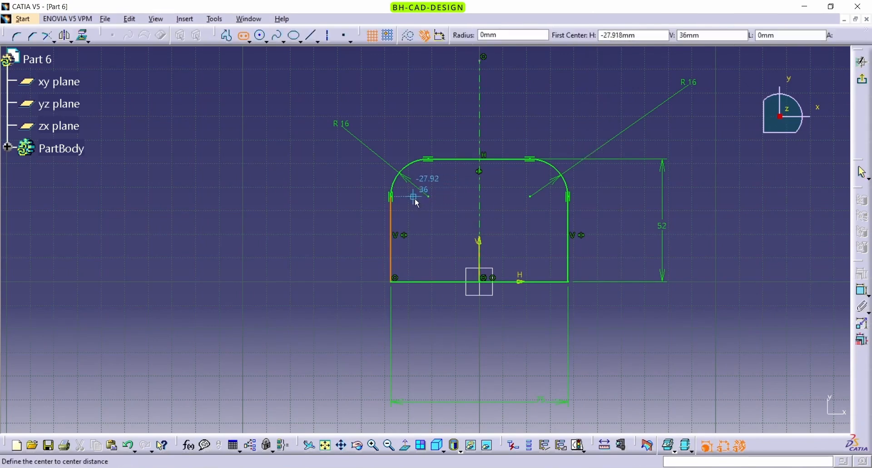
{"action": "left_click", "coordinate": [429, 196]}
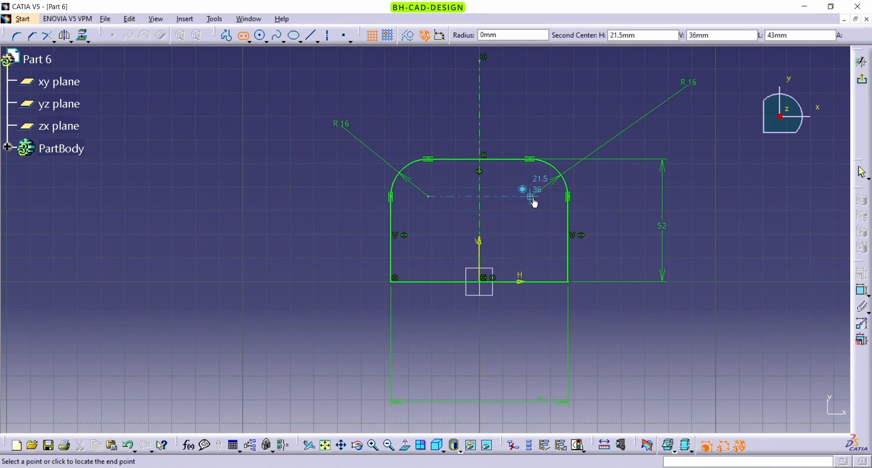
{"action": "left_click", "coordinate": [533, 199]}
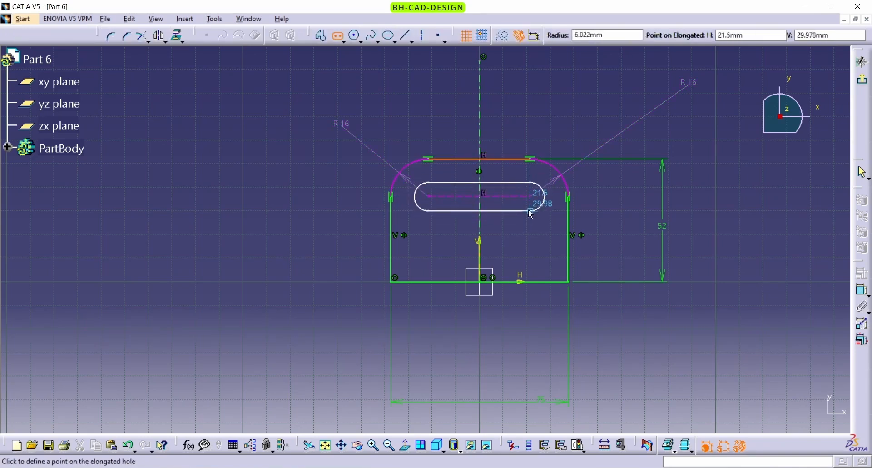
{"action": "left_click", "coordinate": [528, 210]}
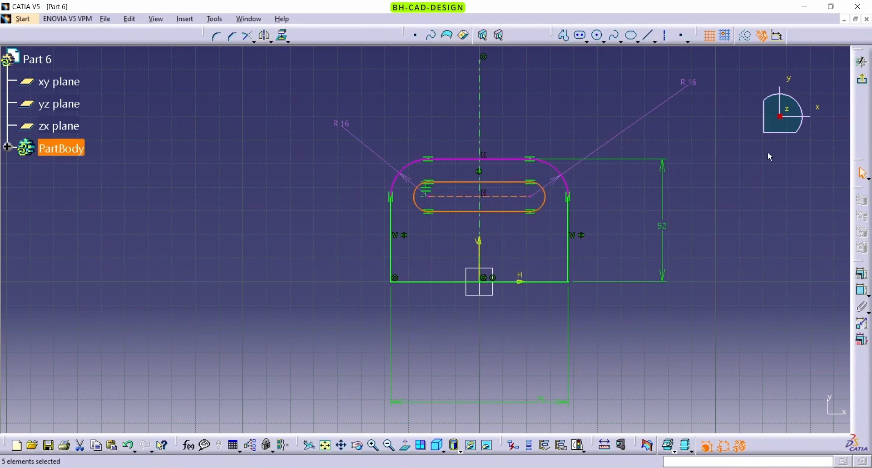
- Dimension the slot's end radius as 6 mm and remove the redundant 16 mm radius dimension from the upper-right corner
{"action": "left_click", "coordinate": [862, 290]}
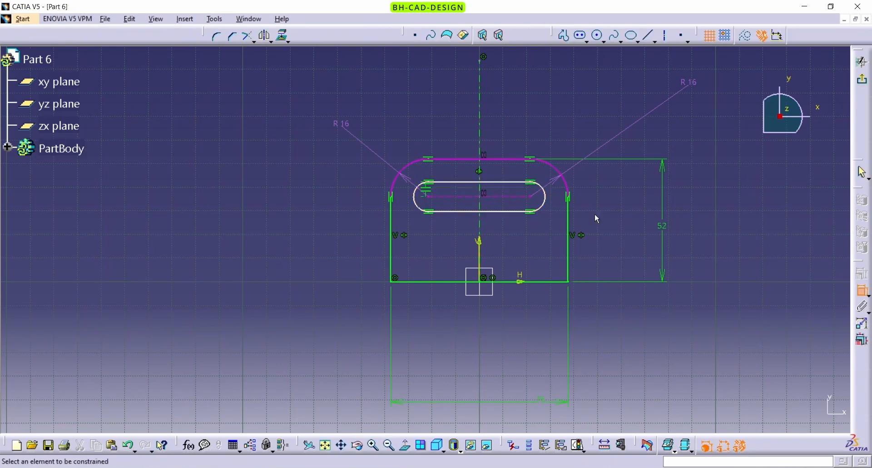
{"action": "left_click", "coordinate": [545, 206]}
{"action": "double_click", "coordinate": [700, 135]}
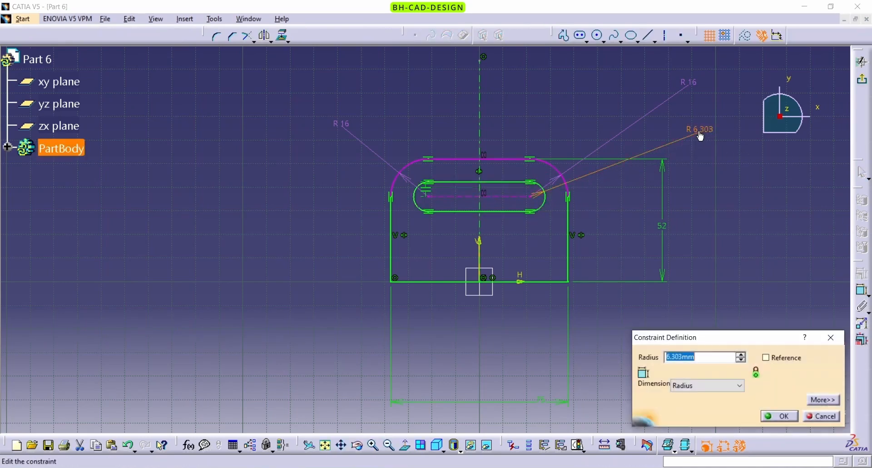
{"action": "key", "text": "Return"}
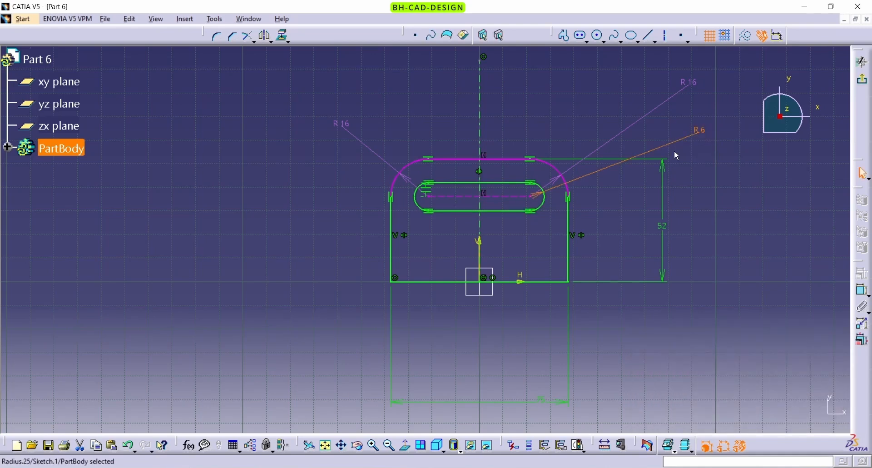
{"action": "double_click", "coordinate": [687, 86]}
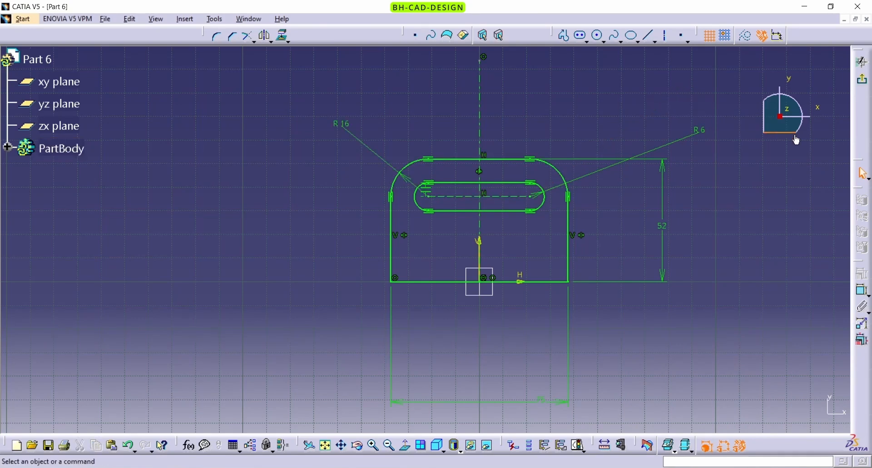
- Exit the sketch and pad the slotted profile to a length of 12 mm
{"action": "left_click", "coordinate": [864, 83]}
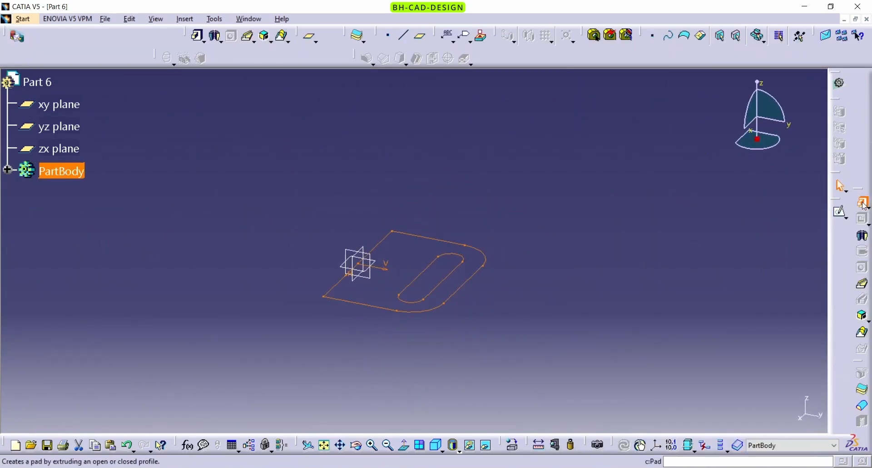
{"action": "left_click", "coordinate": [864, 204]}
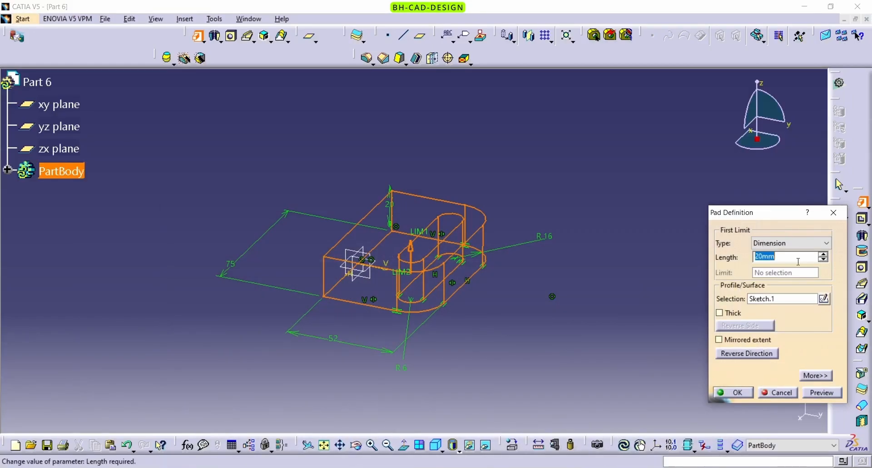
{"action": "type", "text": "12"}
{"action": "key", "text": "Return"}
{"action": "left_click", "coordinate": [322, 215]}
- Open a new sketch on the plate's underside face, on the xy plane side
{"action": "middle_click_drag", "start_coordinate": [417, 283], "coordinate": [372, 242]}
{"action": "right_click", "coordinate": [371, 241]}
{"action": "left_click", "coordinate": [236, 180]}
{"action": "middle_click_drag", "start_coordinate": [328, 278], "coordinate": [341, 128]}
{"action": "left_click", "coordinate": [391, 186]}
{"action": "left_click", "coordinate": [843, 209]}
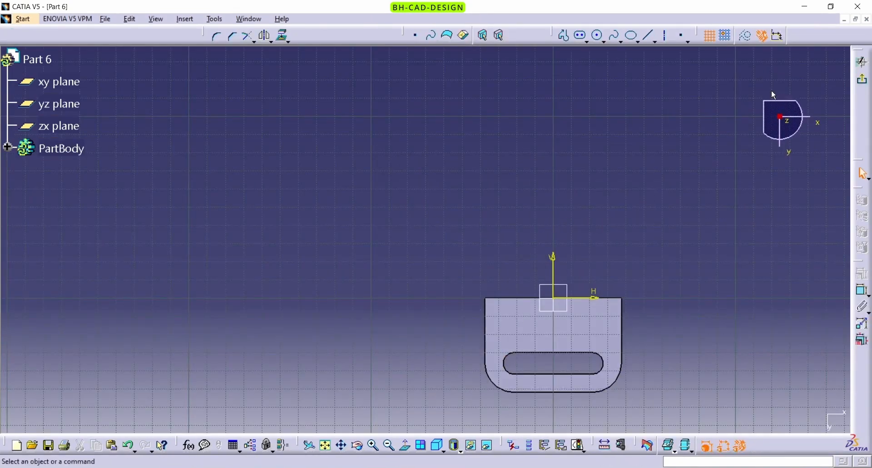
- Draw a rectangle about 75 by 20 mm along the plate's straight edge, starting from its corner
{"action": "left_click", "coordinate": [588, 42]}
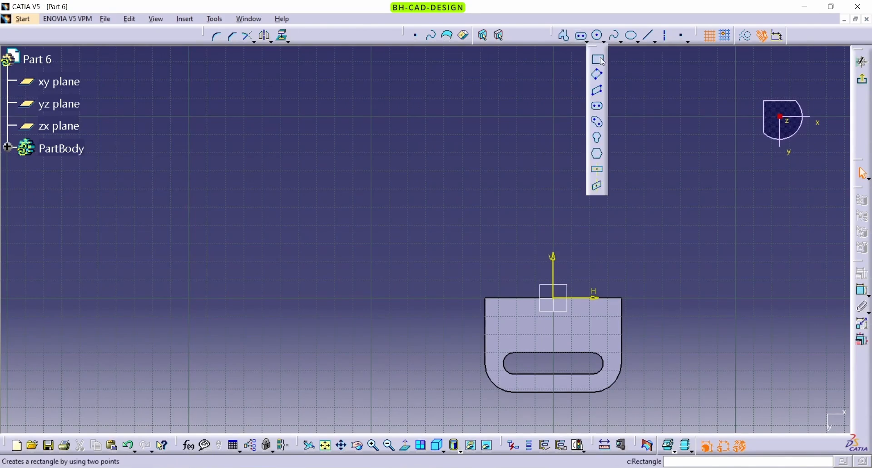
{"action": "left_click", "coordinate": [484, 300]}
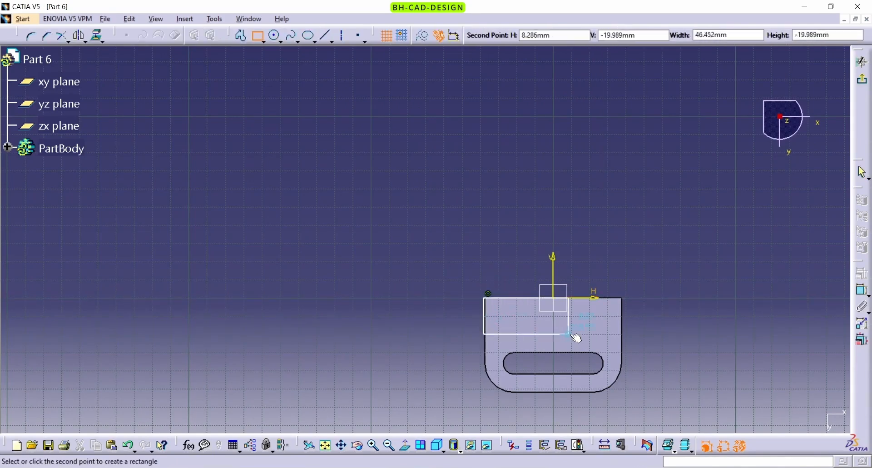
{"action": "left_click", "coordinate": [623, 336]}
{"action": "middle_click_drag", "start_coordinate": [608, 344], "coordinate": [528, 246]}
{"action": "mouse_move", "coordinate": [493, 238]}
{"action": "middle_mouse_down", "text": "ctrl"}
{"action": "mouse_move", "coordinate": [477, 266]}
{"action": "mouse_move", "coordinate": [457, 148]}
{"action": "middle_mouse_up", "text": "ctrl"}
{"action": "mouse_move", "coordinate": [673, 268]}
{"action": "middle_mouse_down"}
{"action": "mouse_move", "coordinate": [681, 273]}
{"action": "mouse_move", "coordinate": [616, 250]}
{"action": "middle_mouse_up"}
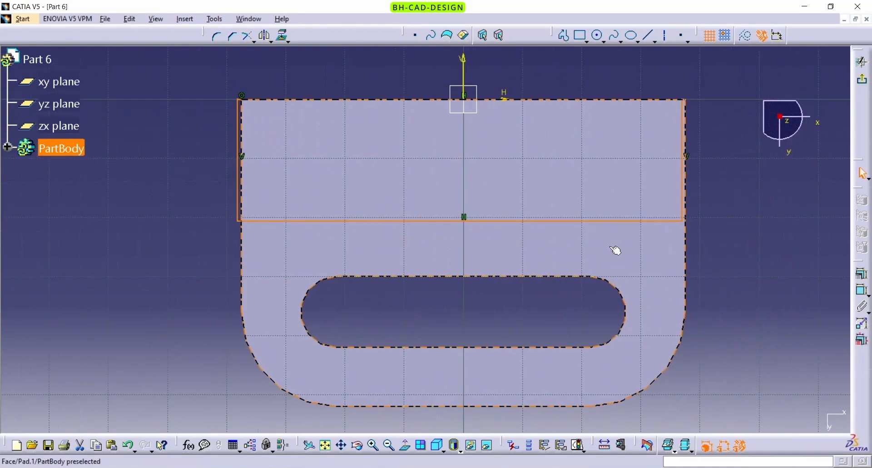
- Make the rectangle's left side coincident with the plate's left edge
{"action": "left_click", "coordinate": [248, 183]}
{"action": "left_click", "coordinate": [250, 187], "text": "ctrl"}
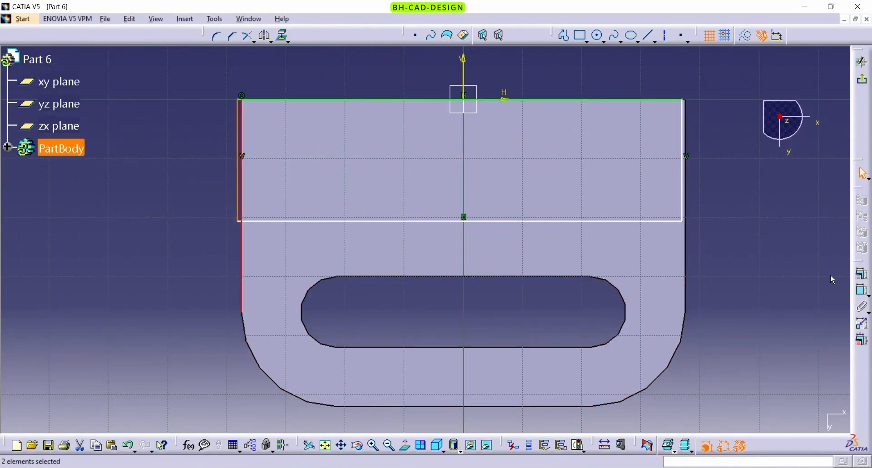
{"action": "left_click", "coordinate": [862, 273]}
{"action": "left_click", "coordinate": [802, 307]}
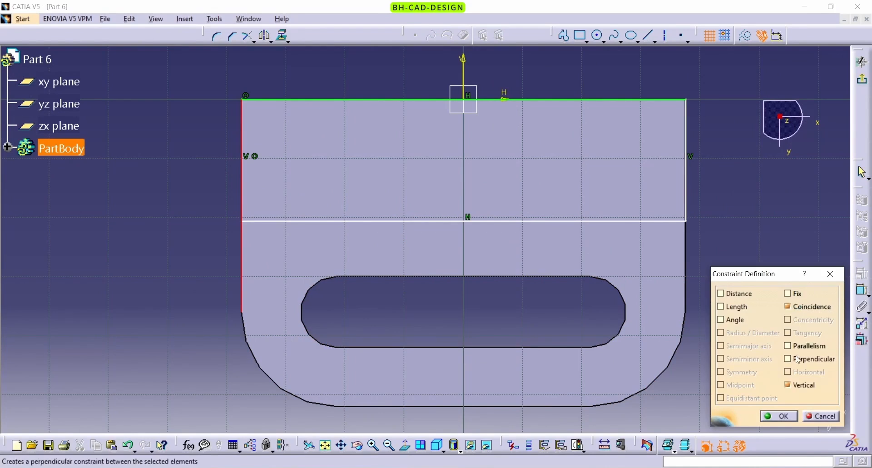
{"action": "left_click", "coordinate": [780, 416]}
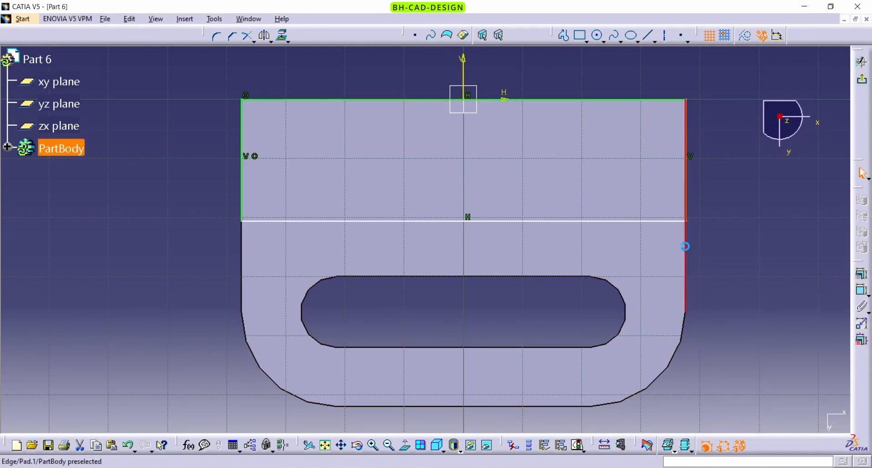
- Make the rectangle's right side coincident with the plate's right edge
{"action": "left_click", "coordinate": [687, 250]}
{"action": "left_click", "coordinate": [861, 275]}
{"action": "left_click", "coordinate": [789, 306]}
{"action": "left_click", "coordinate": [779, 416]}
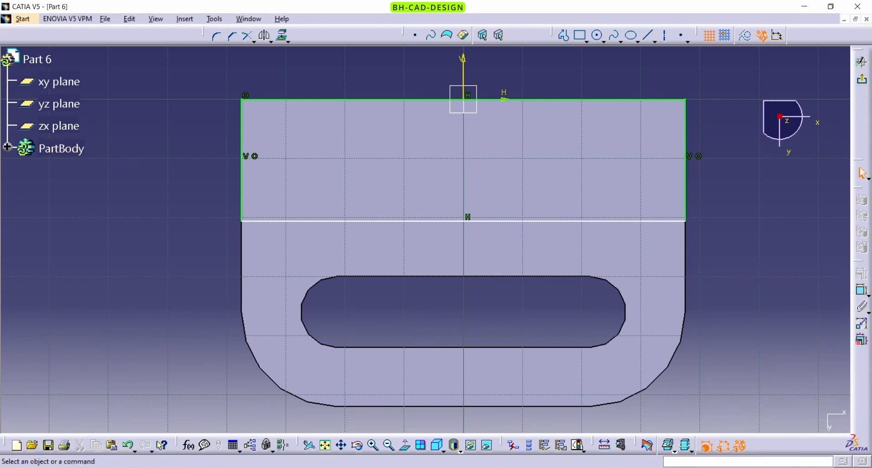
- Check the part drawing and dimension the rectangle's height as 20 mm
{"action": "key", "text": "alt+Tab"}
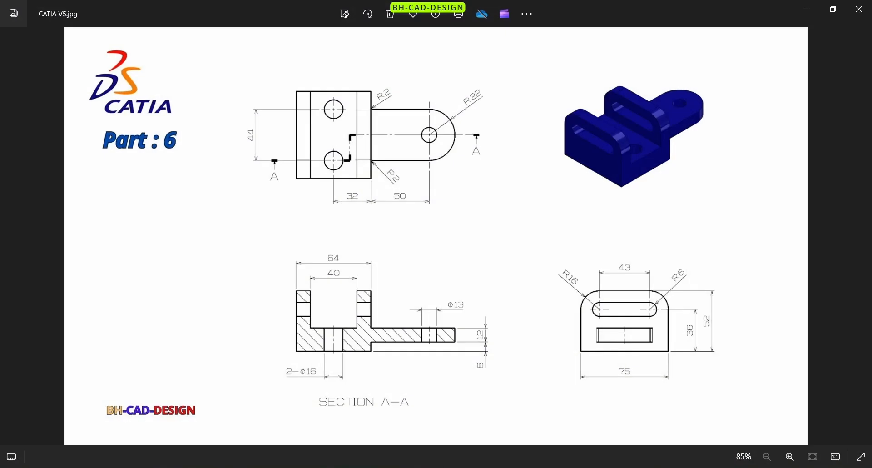
{"action": "key", "text": "alt+Tab"}
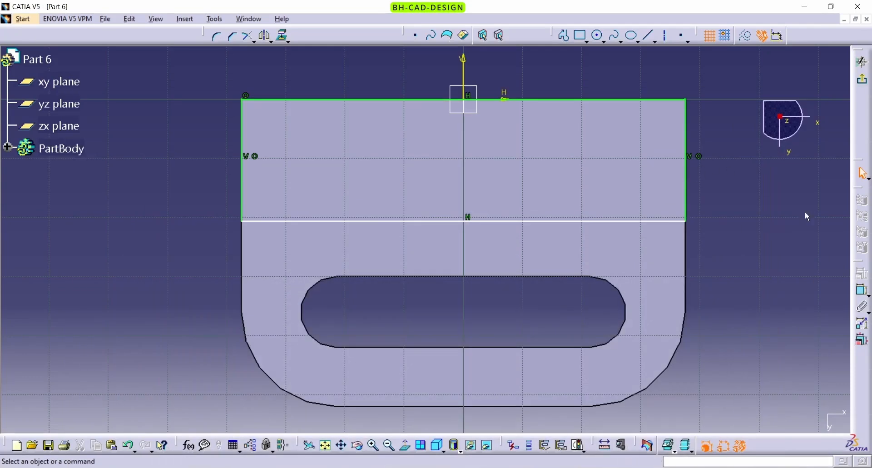
{"action": "left_click", "coordinate": [861, 291]}
{"action": "left_click", "coordinate": [658, 221]}
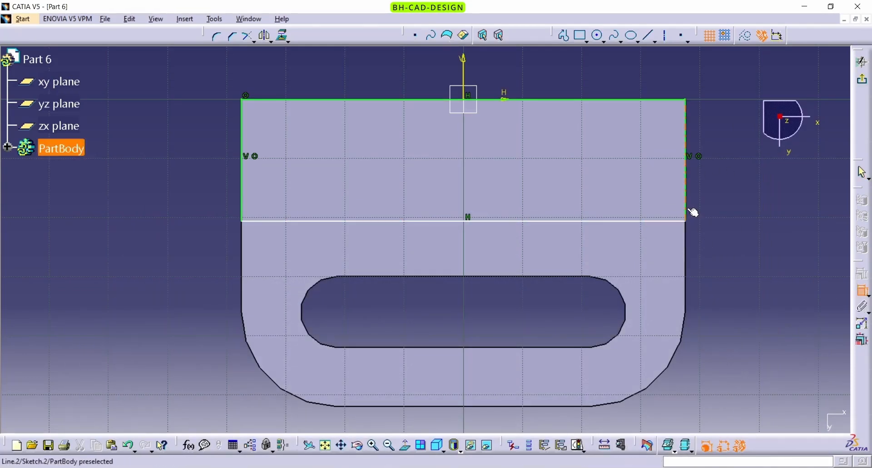
{"action": "left_click", "coordinate": [752, 200]}
{"action": "double_click", "coordinate": [749, 197]}
{"action": "type", "text": "20"}
{"action": "key", "text": "Return"}
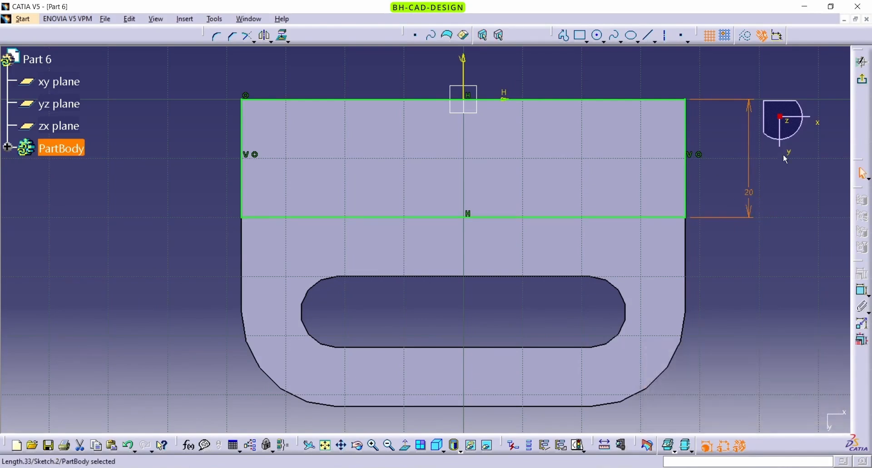
- Exit the sketch and pad the rectangle away from the plate by half the drawing's 40 mm inner width
{"action": "left_click", "coordinate": [862, 61]}
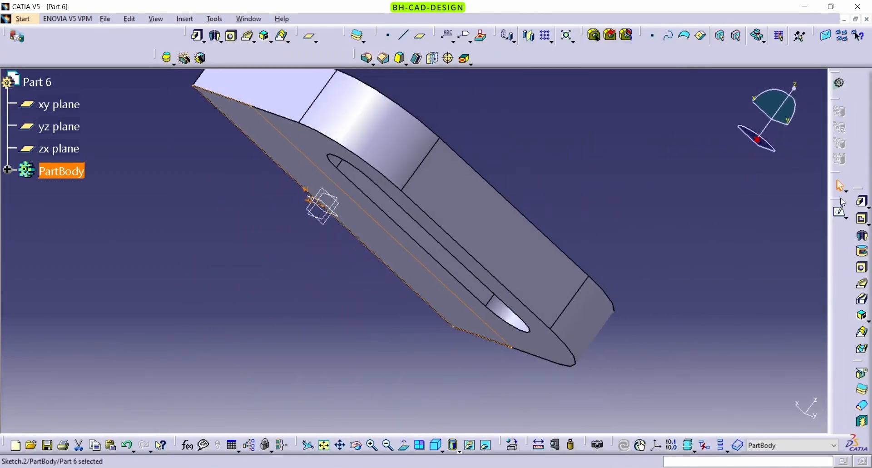
{"action": "left_click", "coordinate": [863, 201]}
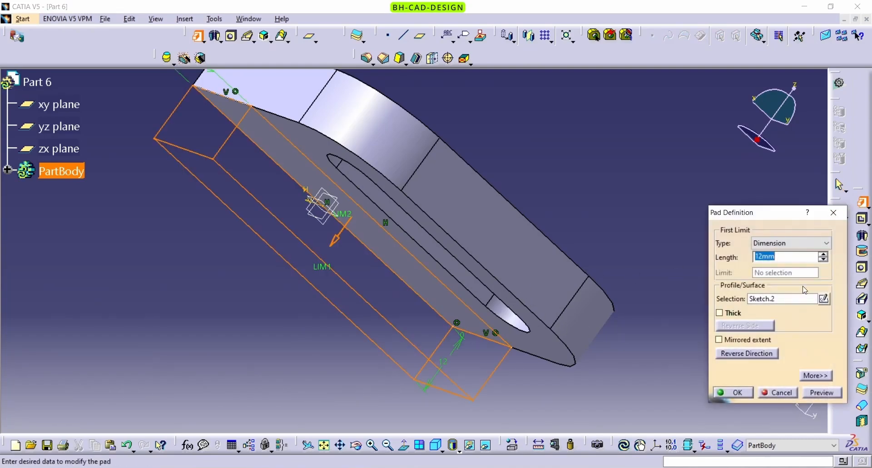
{"action": "key", "text": "Return"}
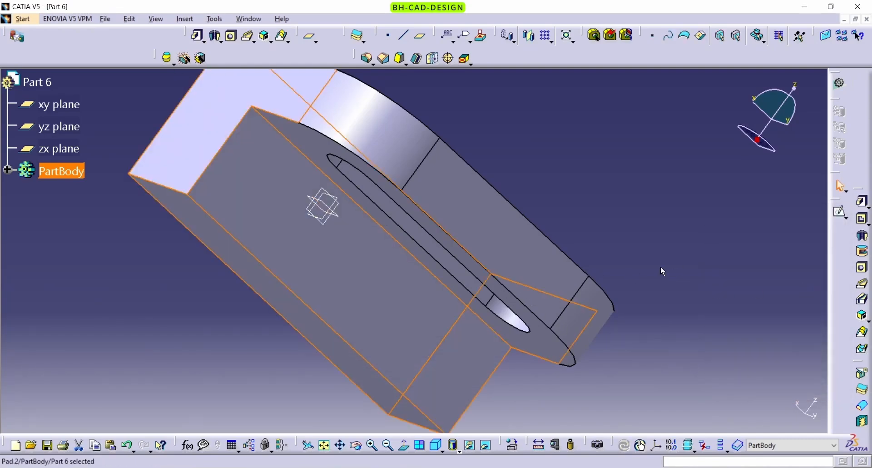
- Mirror the current solid about the free end face of the base block
{"action": "middle_click_drag", "start_coordinate": [605, 298], "coordinate": [510, 294]}
{"action": "middle_click", "coordinate": [538, 111]}
{"action": "middle_click_drag", "start_coordinate": [476, 207], "coordinate": [510, 144]}
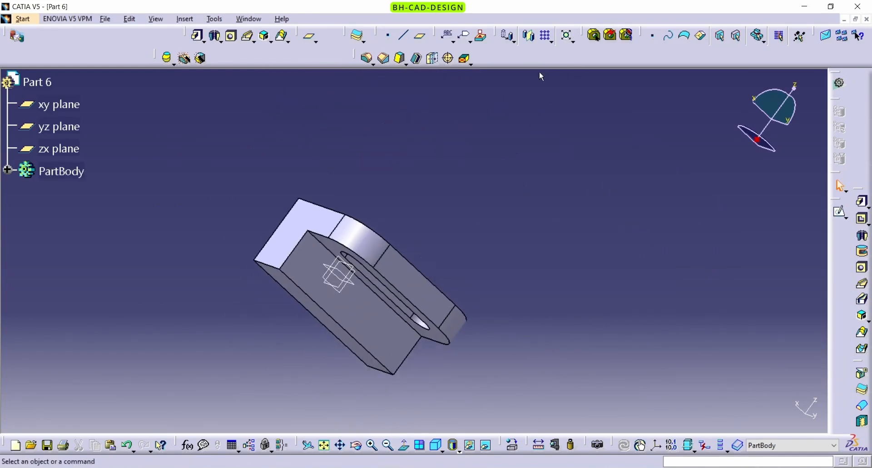
{"action": "left_click", "coordinate": [530, 35]}
{"action": "left_click", "coordinate": [346, 300]}
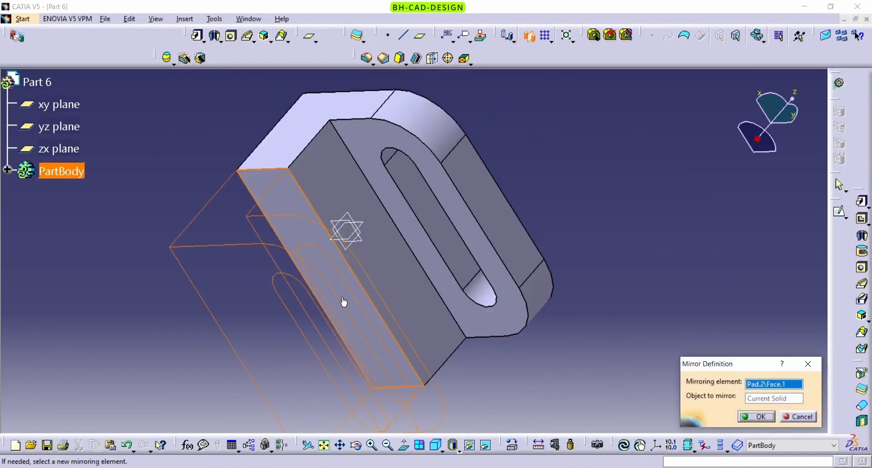
{"action": "left_click", "coordinate": [757, 418]}
- Switch to the reference drawing CATIA V5.jpg to check the dimensions of the remaining features
{"action": "scroll", "coordinate": [98, 239], "scroll_direction": "down", "scroll_amount": 3}
{"action": "mouse_move", "coordinate": [421, 295]}
{"action": "middle_mouse_down"}
{"action": "mouse_move", "coordinate": [425, 324]}
{"action": "mouse_move", "coordinate": [519, 336]}
{"action": "mouse_move", "coordinate": [490, 333]}
{"action": "mouse_move", "coordinate": [436, 242]}
{"action": "middle_mouse_up"}
{"action": "left_click", "coordinate": [427, 467]}
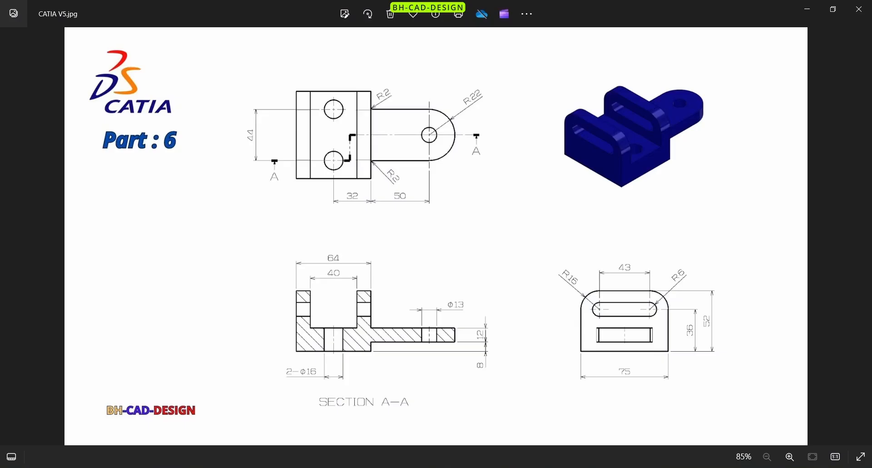
- Return to CATIA and sketch two circles, about 13.5 and 18 mm in diameter, side by side on the base block's face between the plates
{"action": "left_click", "coordinate": [427, 467]}
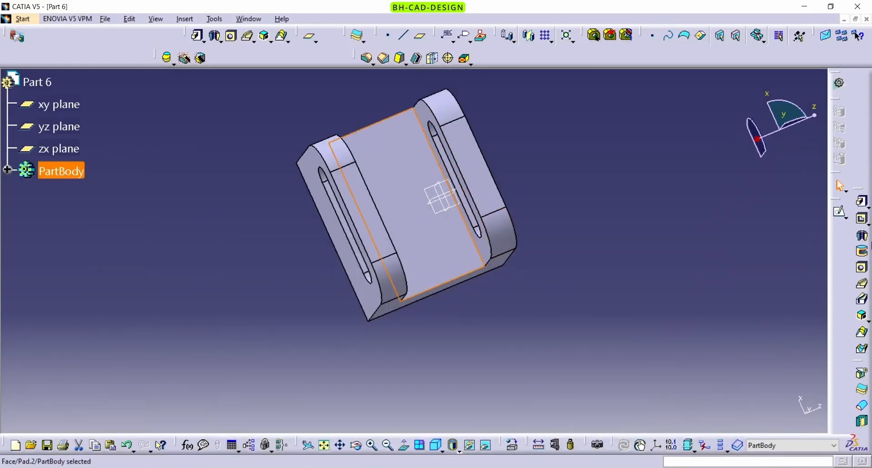
{"action": "left_click", "coordinate": [842, 212]}
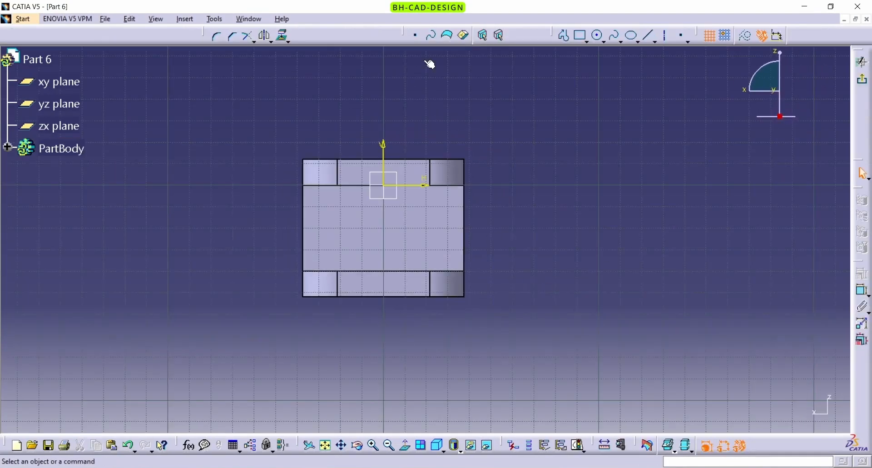
{"action": "left_click", "coordinate": [598, 35]}
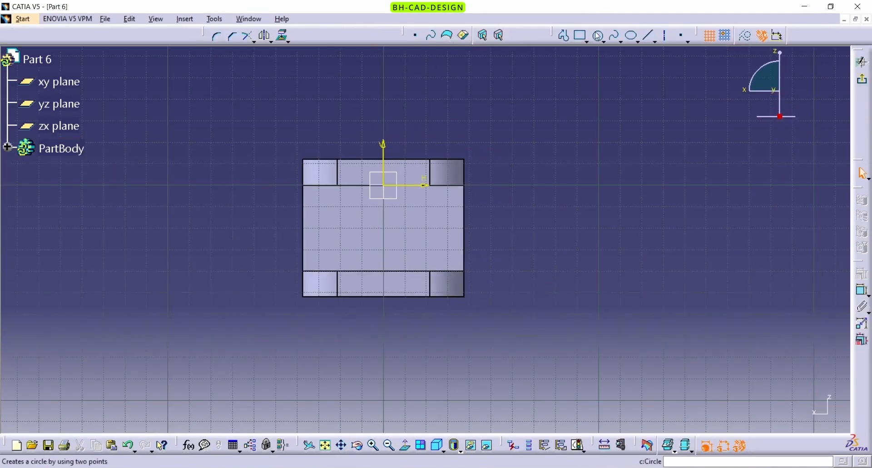
{"action": "left_click", "coordinate": [334, 233]}
{"action": "left_click", "coordinate": [345, 222]}
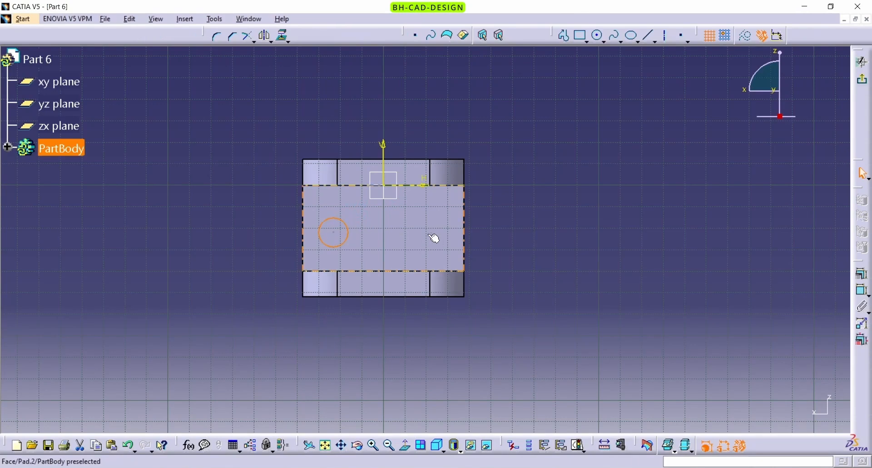
{"action": "left_click", "coordinate": [597, 35]}
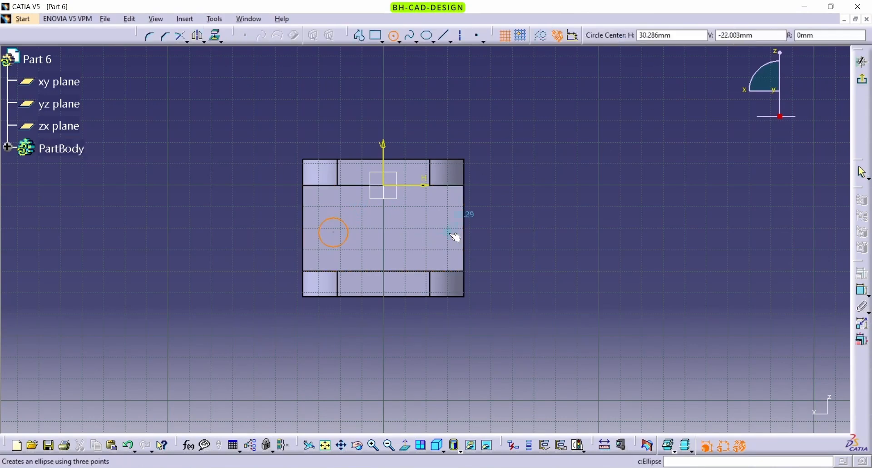
{"action": "left_click", "coordinate": [424, 232]}
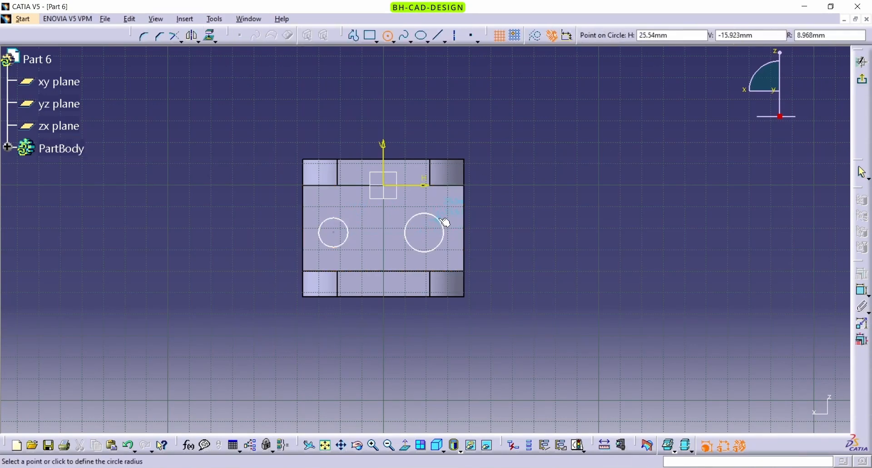
{"action": "left_click", "coordinate": [439, 218]}
- Dimension the diameters of both circles as 16 mm
{"action": "left_click", "coordinate": [862, 273]}
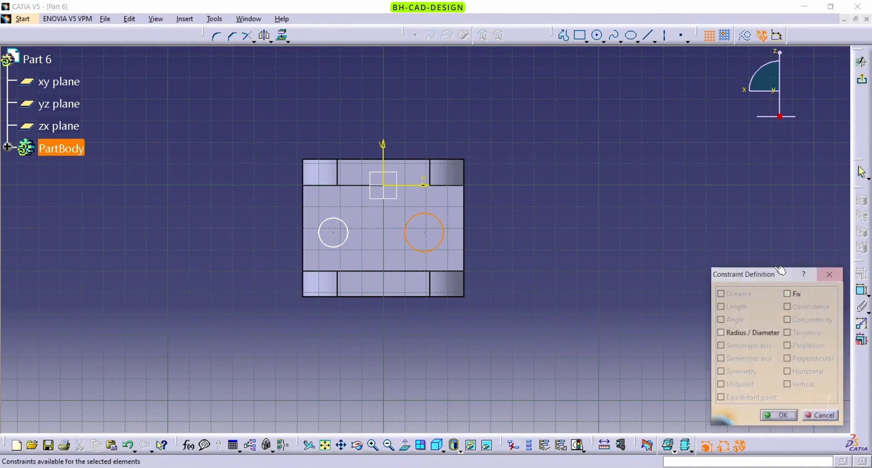
{"action": "left_click", "coordinate": [830, 274]}
{"action": "left_click", "coordinate": [862, 291]}
{"action": "left_click", "coordinate": [439, 246]}
{"action": "left_click", "coordinate": [555, 207]}
{"action": "double_click", "coordinate": [558, 211]}
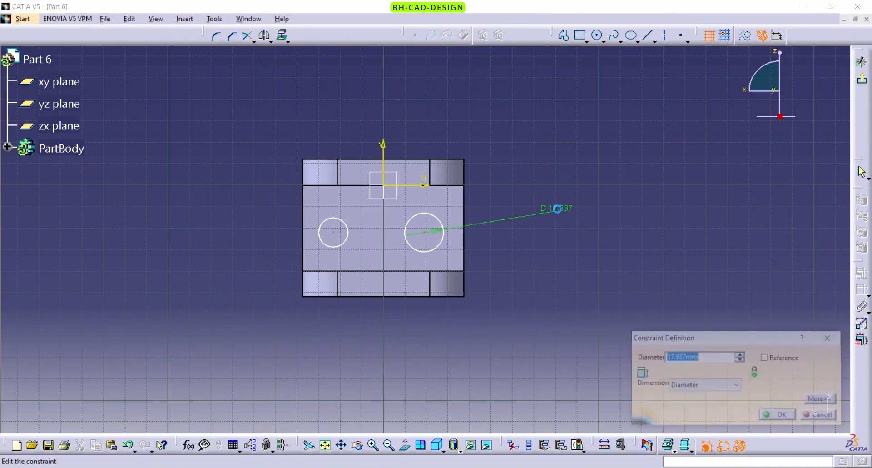
{"action": "key", "text": "Return"}
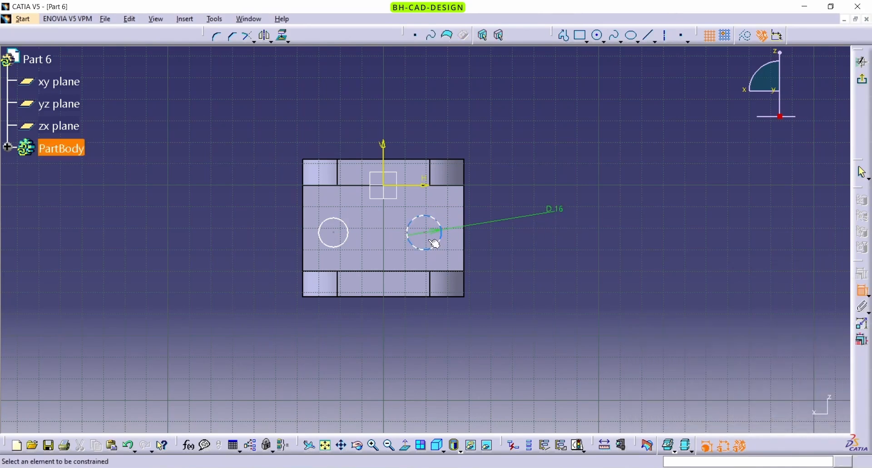
{"action": "left_click", "coordinate": [327, 243]}
{"action": "left_click", "coordinate": [210, 235]}
{"action": "double_click", "coordinate": [209, 235]}
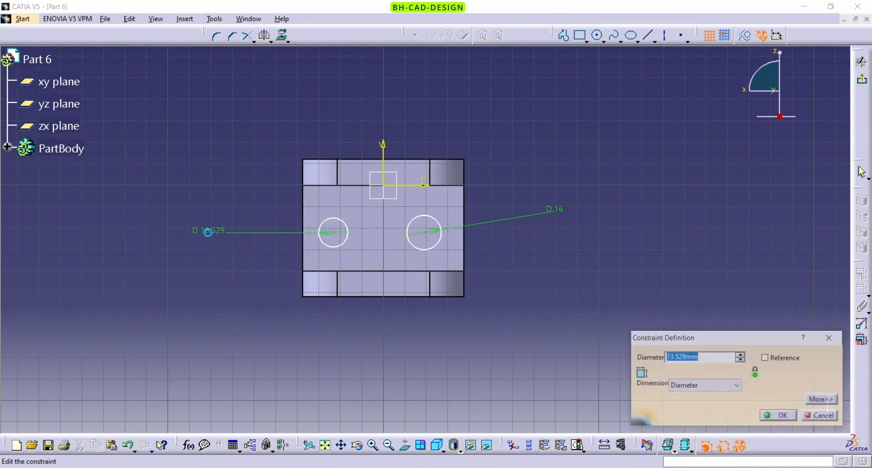
{"action": "key", "text": "Return"}
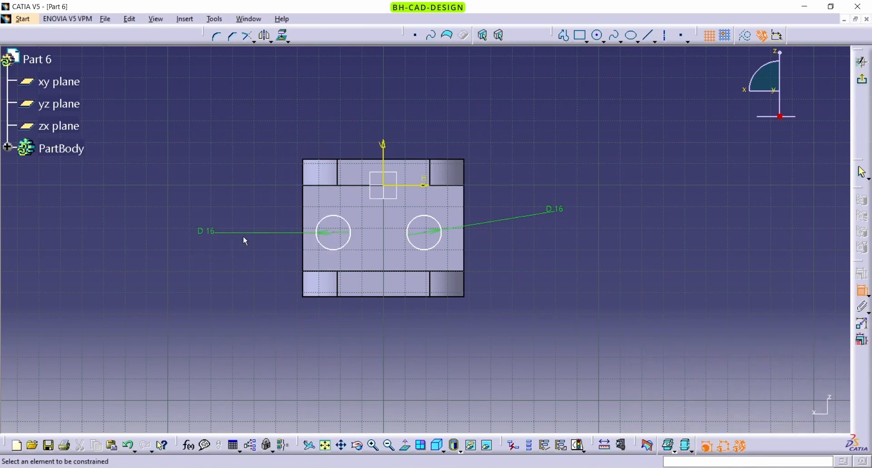
- Dimension the distance between the two circle centres as 44 mm
{"action": "left_click", "coordinate": [336, 233]}
{"action": "left_click", "coordinate": [424, 231]}
{"action": "left_click", "coordinate": [400, 361]}
{"action": "double_click", "coordinate": [402, 362]}
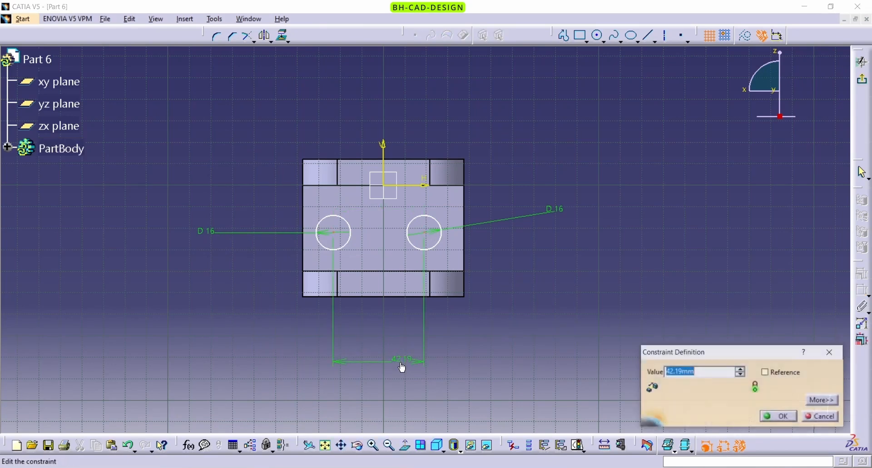
{"action": "type", "text": "44"}
{"action": "key", "text": "Return"}
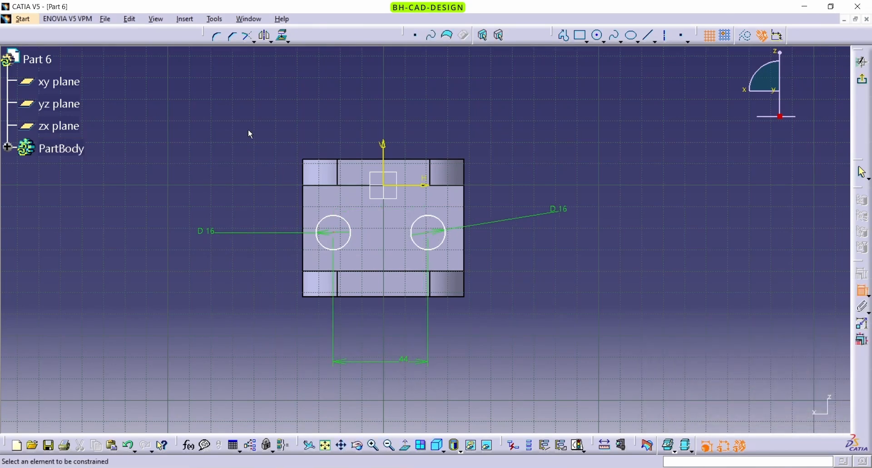
- Draw a vertical axis down from the sketch origin and constrain the two circle centres symmetric about it
{"action": "left_click", "coordinate": [650, 35]}
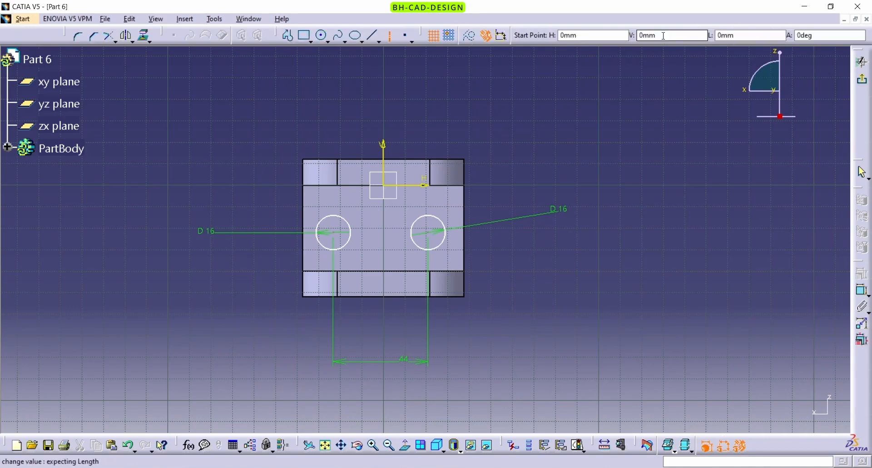
{"action": "left_click", "coordinate": [385, 187]}
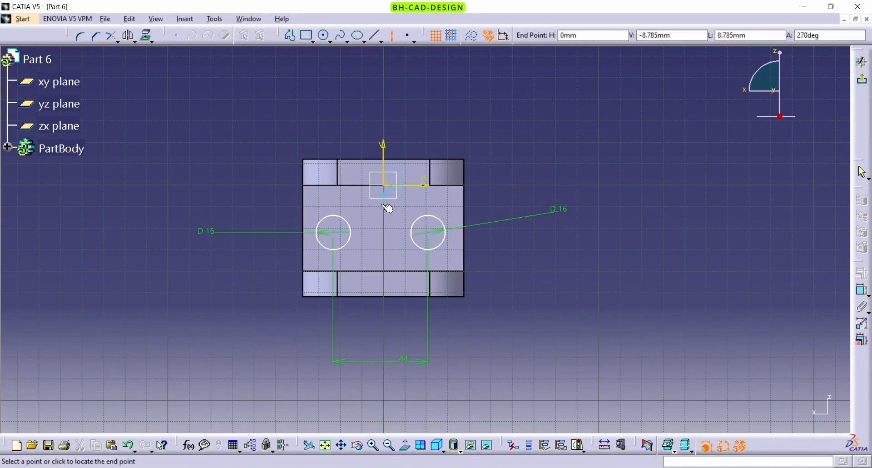
{"action": "left_click", "coordinate": [383, 255]}
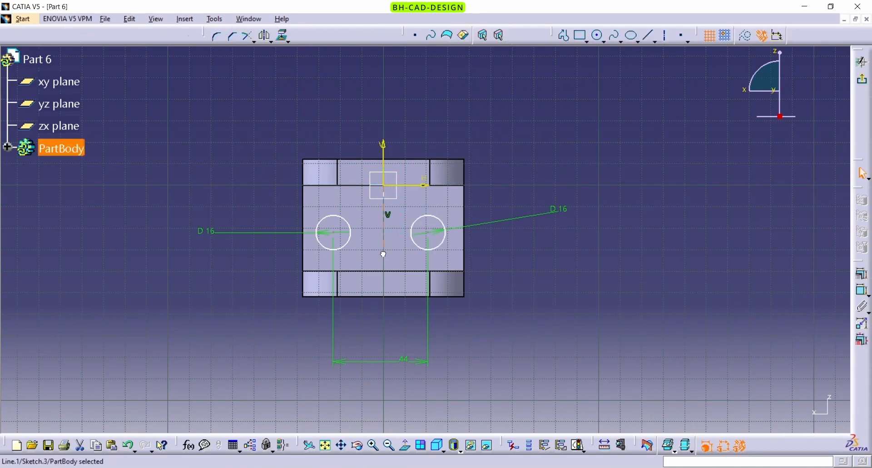
{"action": "left_click", "coordinate": [334, 234]}
{"action": "left_click", "coordinate": [429, 233], "text": "ctrl"}
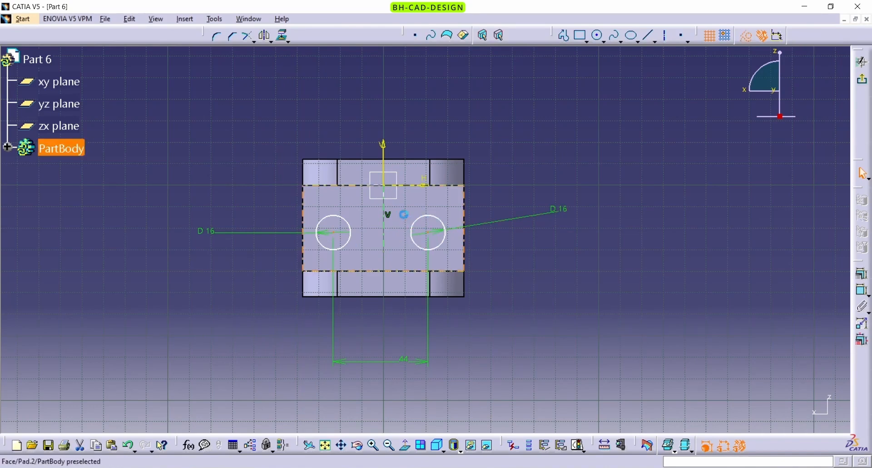
{"action": "left_click", "coordinate": [860, 274]}
{"action": "left_click", "coordinate": [732, 372]}
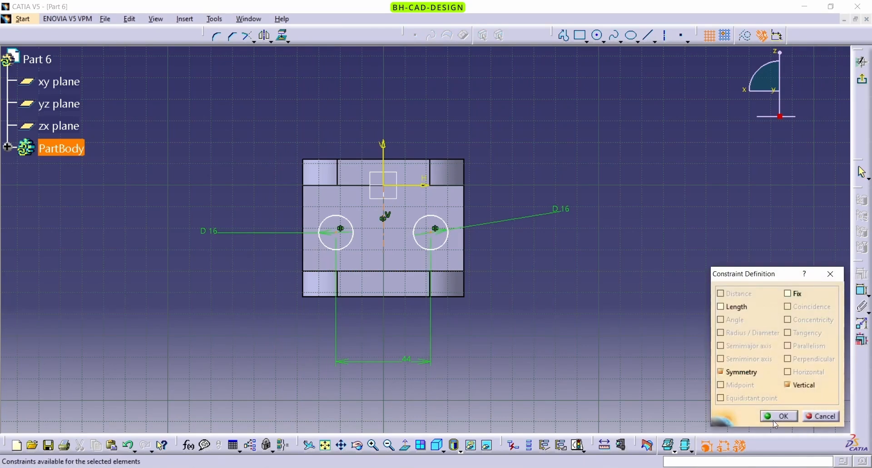
{"action": "left_click", "coordinate": [773, 421]}
- Draw a horizontal axis through both circle centres and make it the symmetry line between the part's two outer long edges
{"action": "left_click", "coordinate": [680, 39]}
{"action": "left_click", "coordinate": [664, 36]}
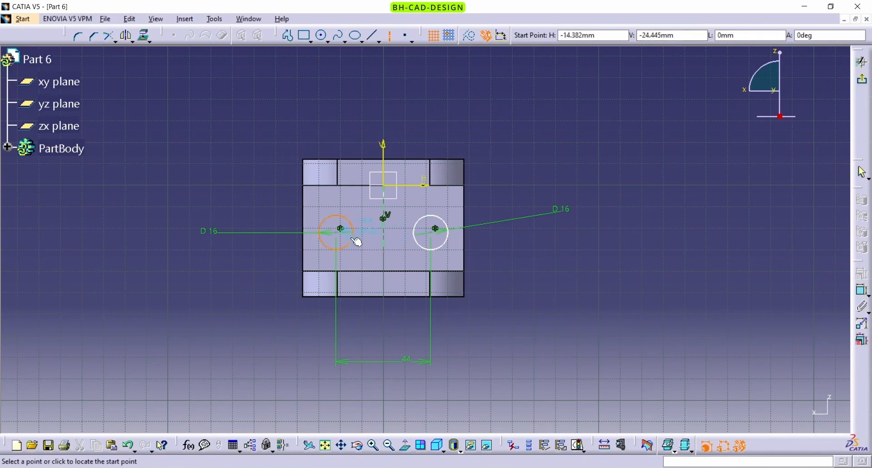
{"action": "left_click", "coordinate": [341, 232]}
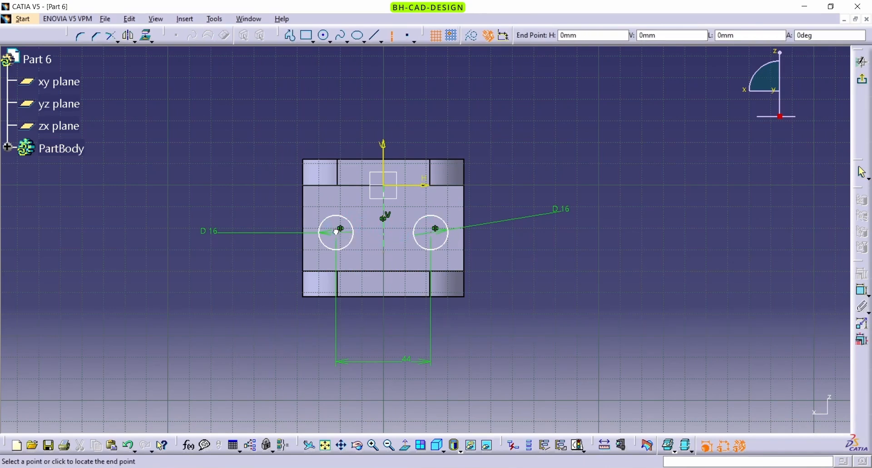
{"action": "left_click", "coordinate": [436, 231]}
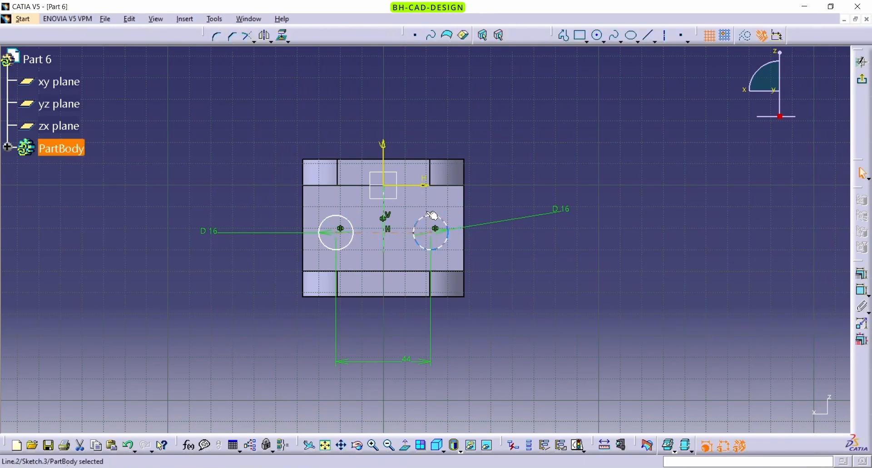
{"action": "left_click", "coordinate": [419, 160]}
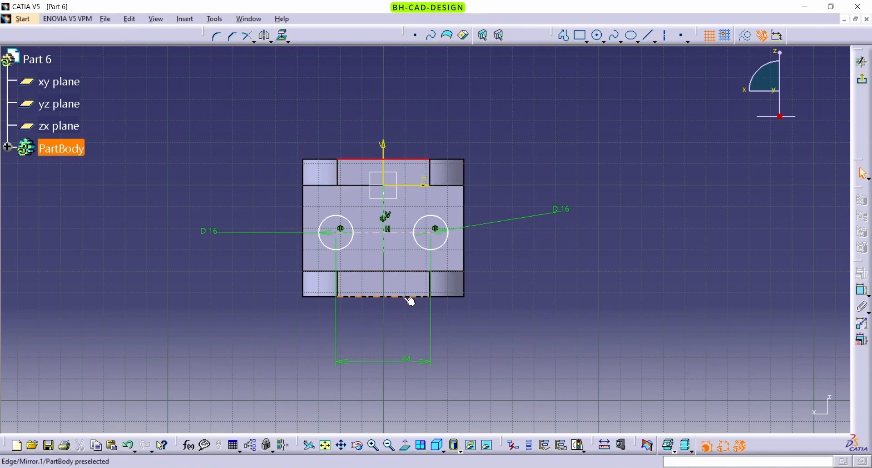
{"action": "left_click", "coordinate": [404, 297], "text": "ctrl"}
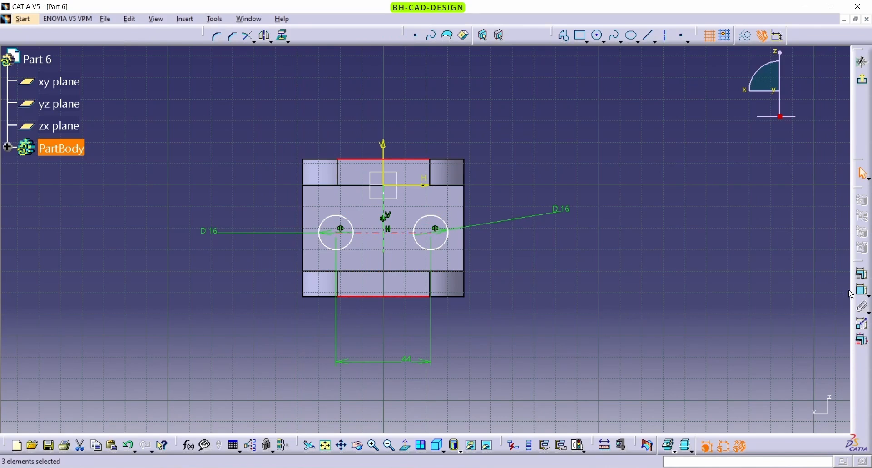
{"action": "left_click", "coordinate": [863, 274]}
{"action": "left_click", "coordinate": [736, 370]}
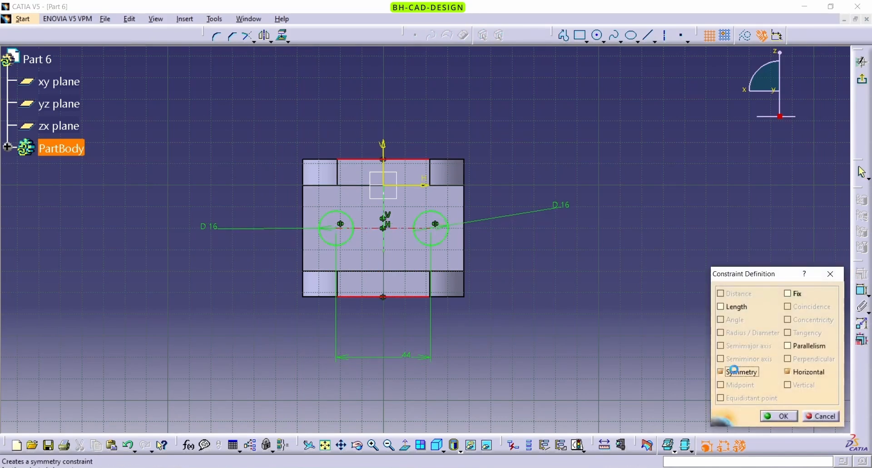
{"action": "left_click", "coordinate": [779, 416]}
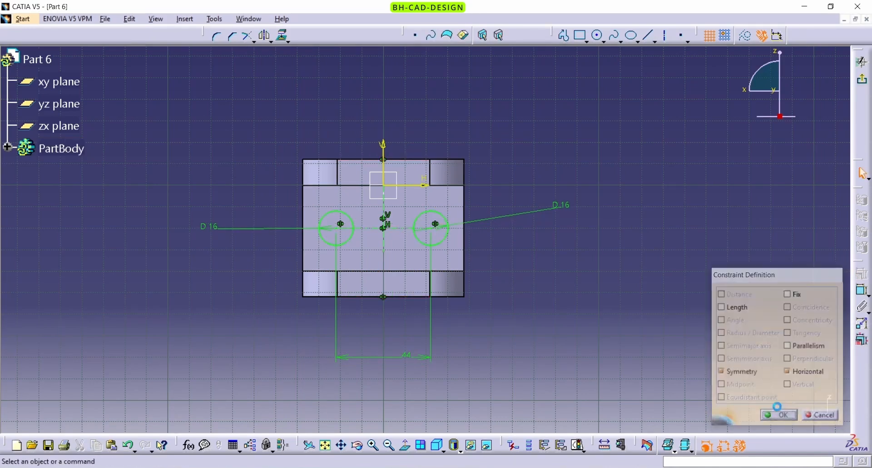
- Exit the sketch and pocket the two circles through the base block with the Up to last limit
{"action": "left_click", "coordinate": [862, 61]}
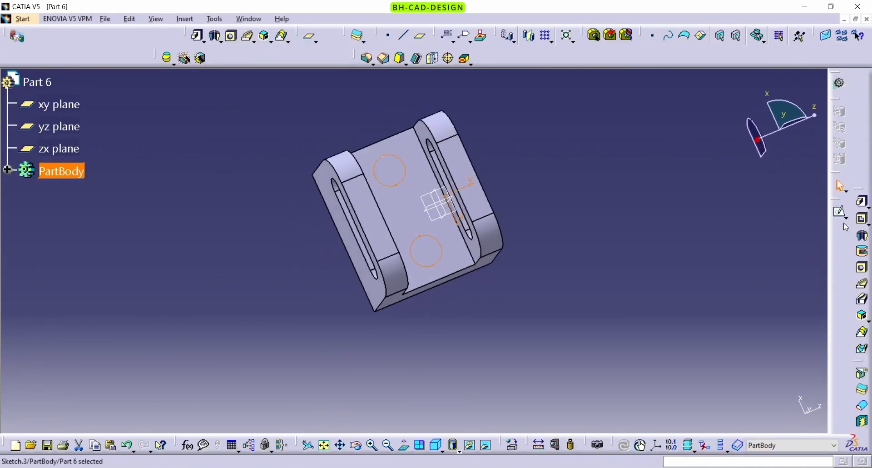
{"action": "left_click", "coordinate": [863, 219]}
{"action": "left_click", "coordinate": [792, 243]}
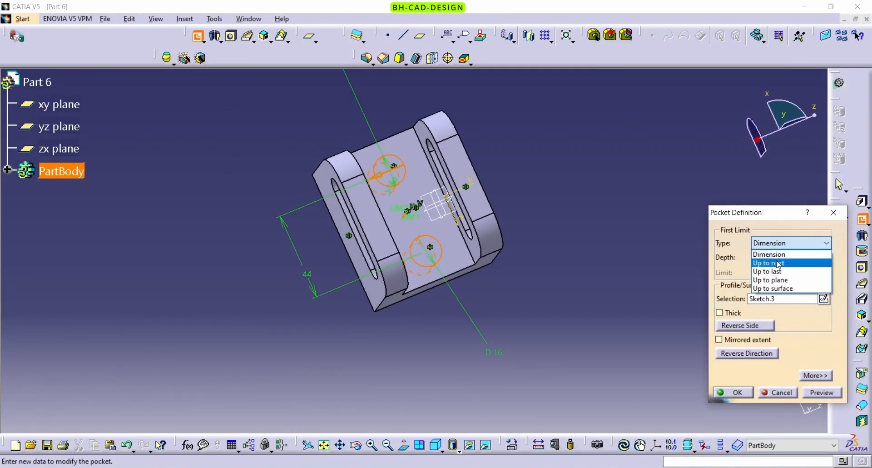
{"action": "left_click", "coordinate": [773, 271]}
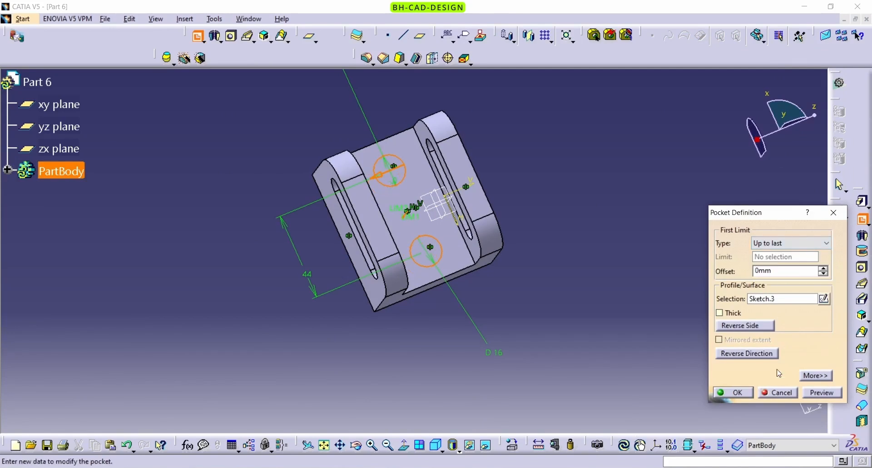
{"action": "left_click", "coordinate": [751, 398]}
- Create a reference plane offset 8 mm from the base block's underside, reversed to point into the solid
{"action": "mouse_move", "coordinate": [576, 253]}
{"action": "middle_mouse_down"}
{"action": "mouse_move", "coordinate": [491, 274]}
{"action": "mouse_move", "coordinate": [220, 295]}
{"action": "mouse_move", "coordinate": [440, 215]}
{"action": "mouse_move", "coordinate": [444, 230]}
{"action": "mouse_move", "coordinate": [372, 241]}
{"action": "middle_mouse_up"}
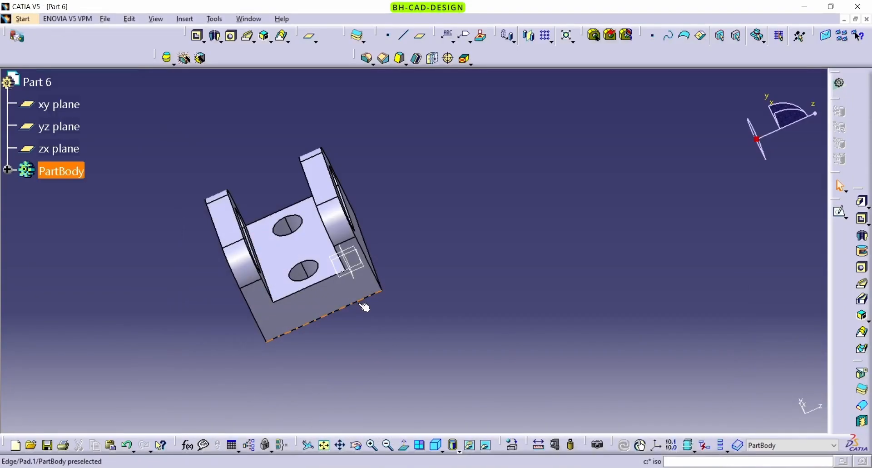
{"action": "left_click", "coordinate": [419, 39]}
{"action": "middle_click_drag", "start_coordinate": [409, 252], "coordinate": [319, 293]}
{"action": "left_click", "coordinate": [354, 303]}
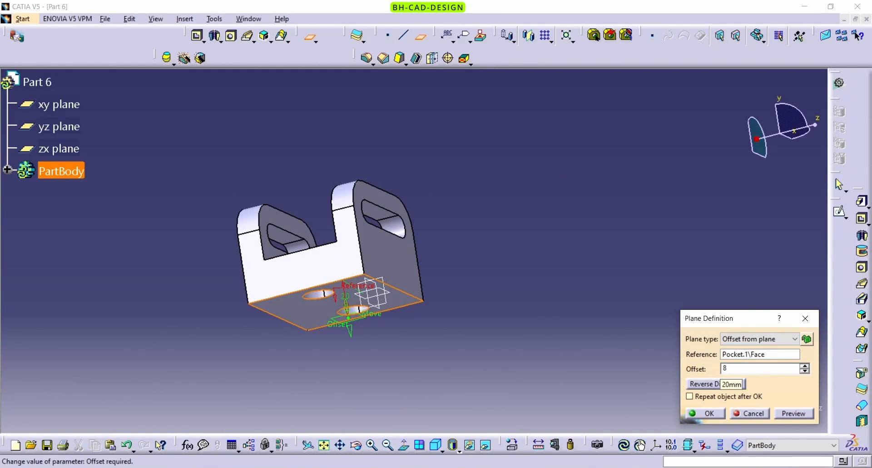
{"action": "left_click", "coordinate": [714, 387]}
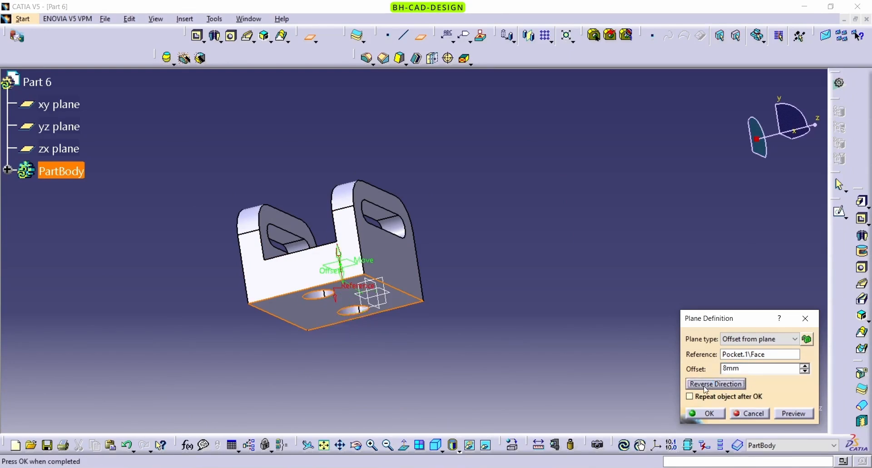
{"action": "middle_click_drag", "start_coordinate": [424, 296], "coordinate": [452, 407]}
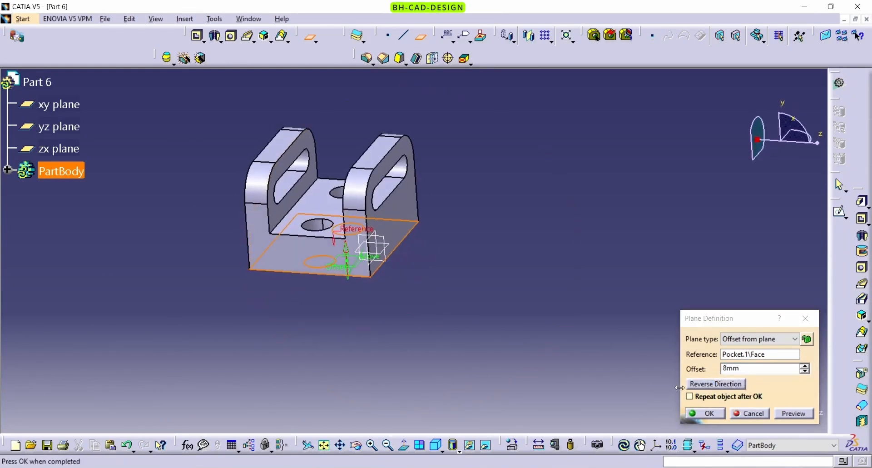
{"action": "left_click", "coordinate": [793, 413]}
{"action": "left_click", "coordinate": [707, 415]}
- Sketch on the offset plane a closed tongue profile beyond the block's long edge, with sides about 50 mm and a tangent end arc about R18.6
{"action": "middle_click_drag", "start_coordinate": [414, 312], "coordinate": [382, 317]}
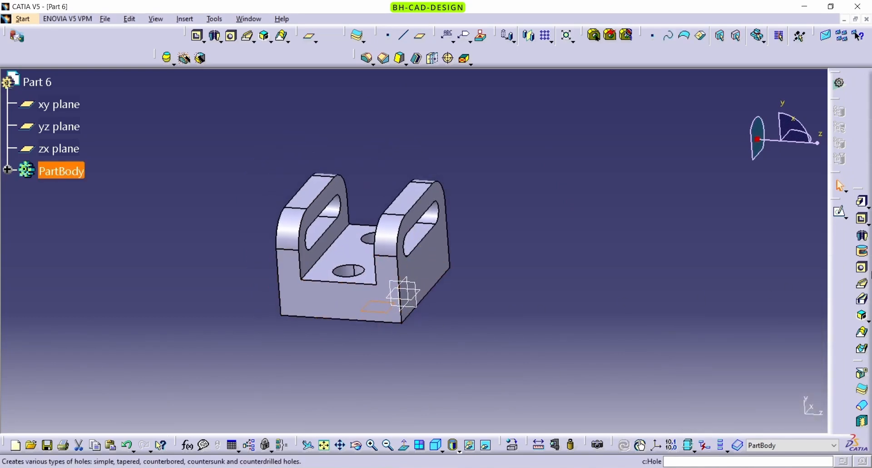
{"action": "left_click", "coordinate": [841, 212]}
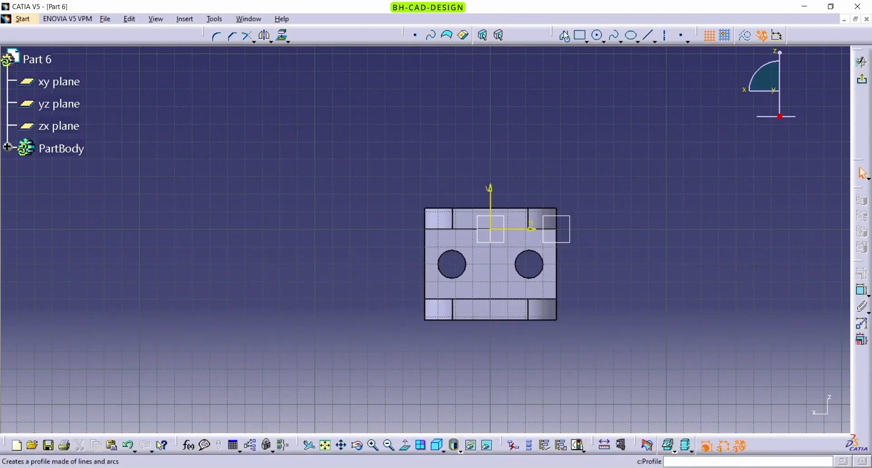
{"action": "left_click", "coordinate": [432, 35]}
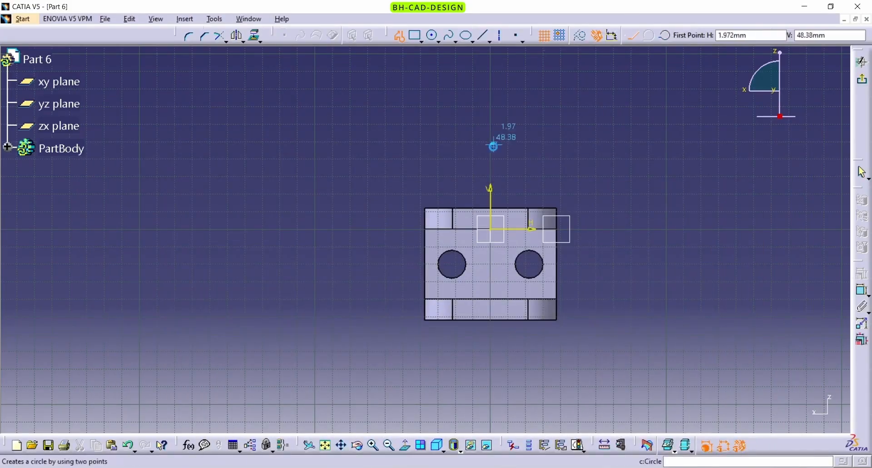
{"action": "left_click", "coordinate": [465, 209]}
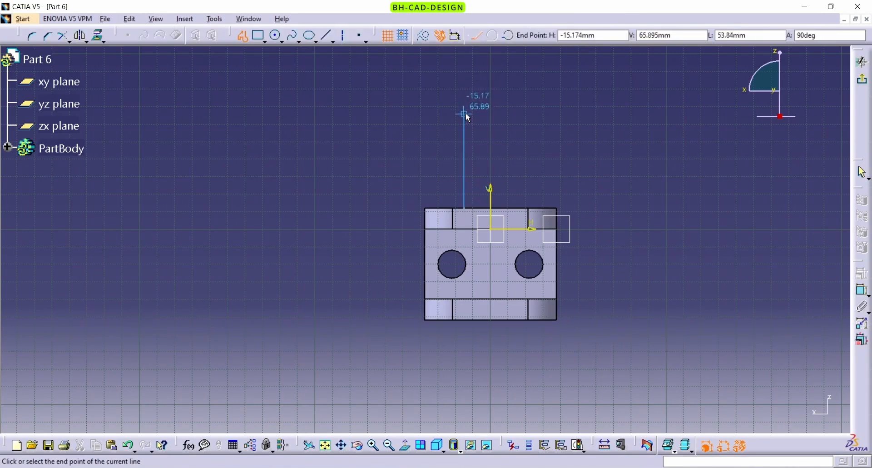
{"action": "left_click", "coordinate": [465, 120]}
{"action": "left_click", "coordinate": [493, 35]}
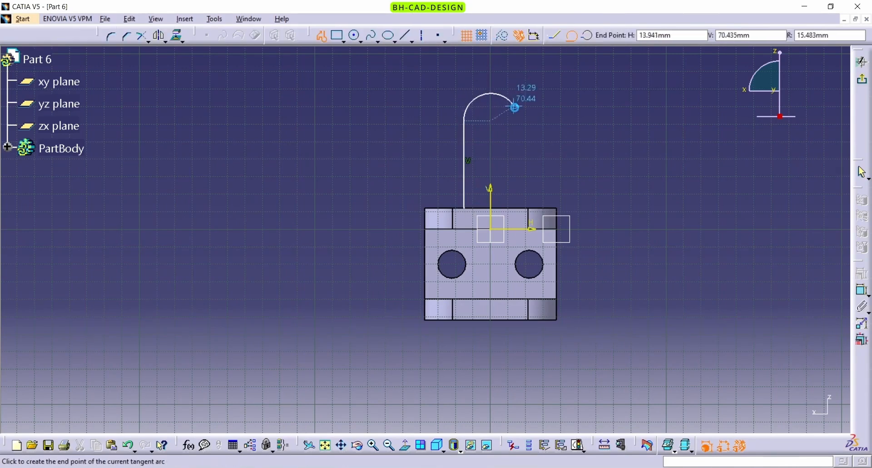
{"action": "left_click", "coordinate": [530, 119]}
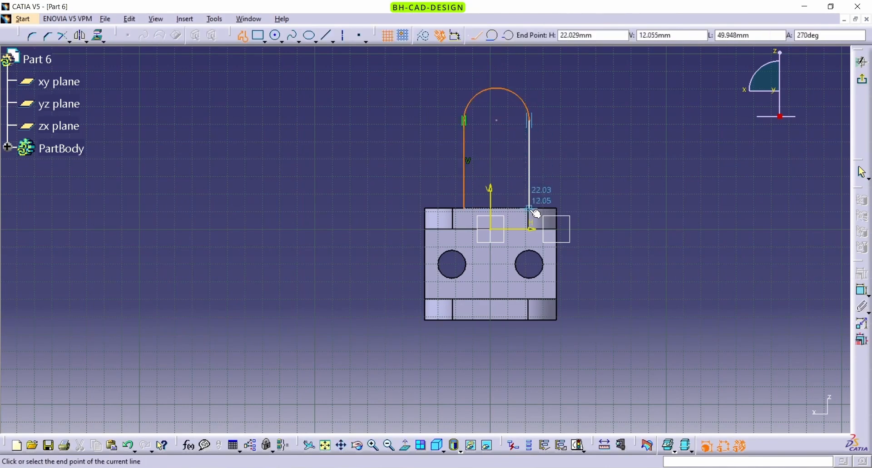
{"action": "left_click", "coordinate": [464, 209]}
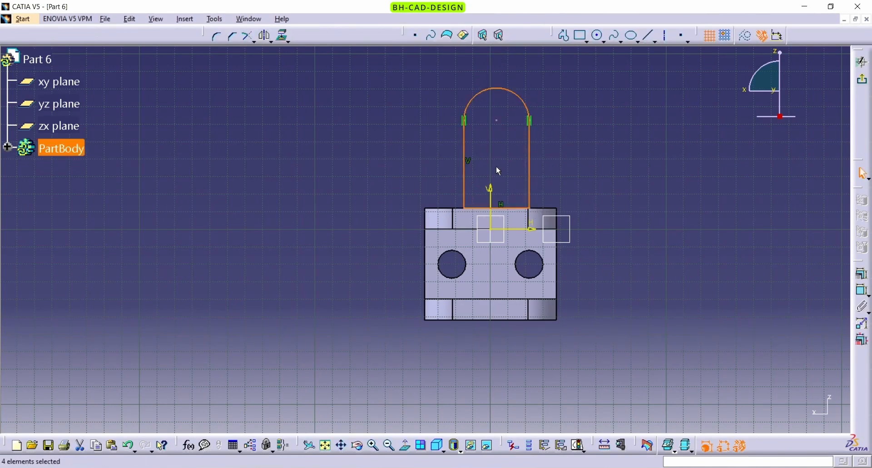
{"action": "left_click", "coordinate": [489, 140]}
- Draw a vertical axis up from the sketch origin and constrain the tongue's two straight sides symmetric about it
{"action": "left_click", "coordinate": [665, 36]}
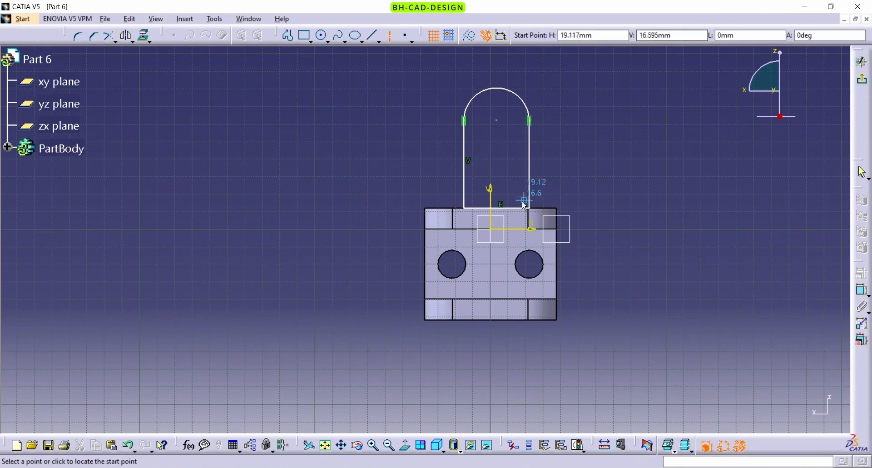
{"action": "left_click", "coordinate": [495, 231]}
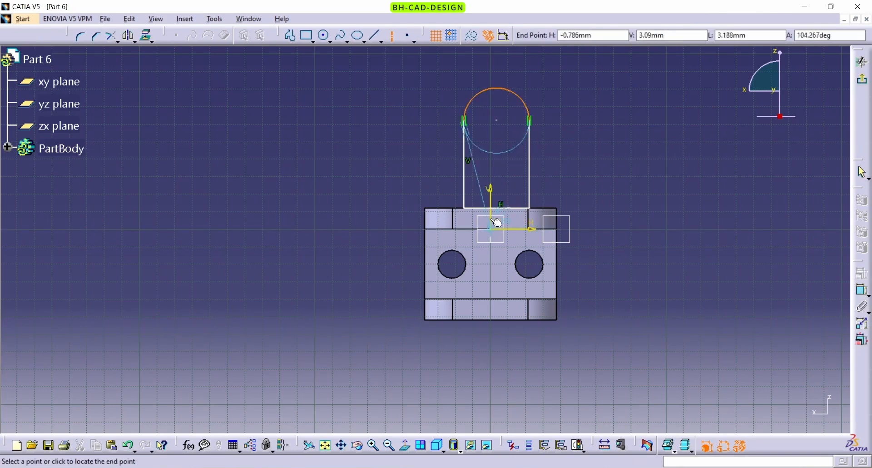
{"action": "left_click", "coordinate": [496, 131]}
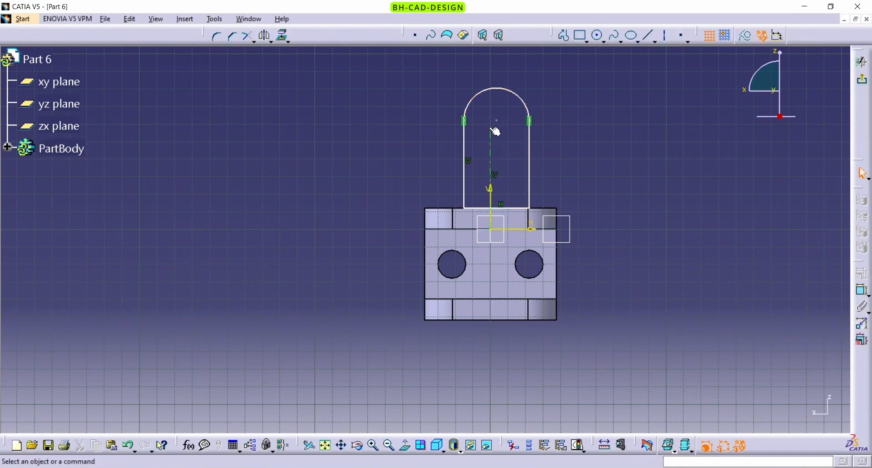
{"action": "left_click", "coordinate": [464, 190]}
{"action": "left_click", "coordinate": [531, 182], "text": "ctrl"}
{"action": "left_click", "coordinate": [496, 156], "text": "ctrl"}
{"action": "left_click", "coordinate": [858, 273]}
{"action": "left_click", "coordinate": [747, 372]}
{"action": "left_click", "coordinate": [766, 415]}
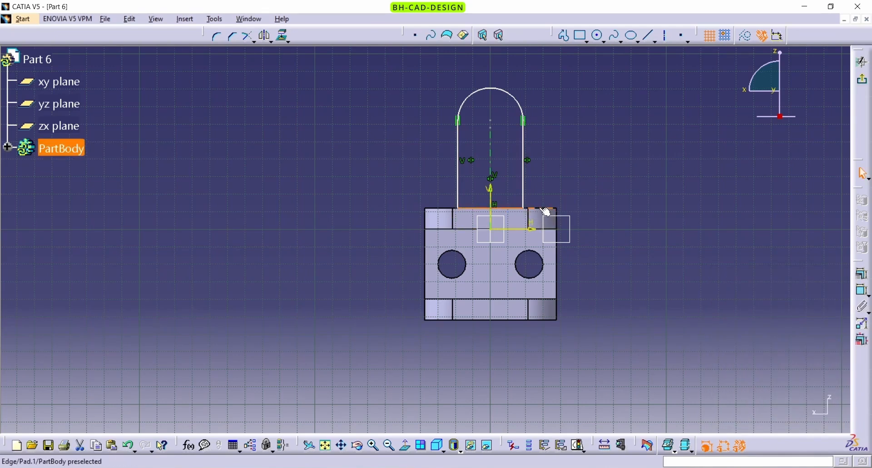
- Constrain the tongue profile's straight closing line coincident with the adjacent outer edge of the base block
{"action": "mouse_move", "coordinate": [534, 209]}
{"action": "middle_mouse_down"}
{"action": "mouse_move", "coordinate": [532, 242]}
{"action": "mouse_move", "coordinate": [505, 152]}
{"action": "middle_mouse_up"}
{"action": "left_click", "coordinate": [491, 180]}
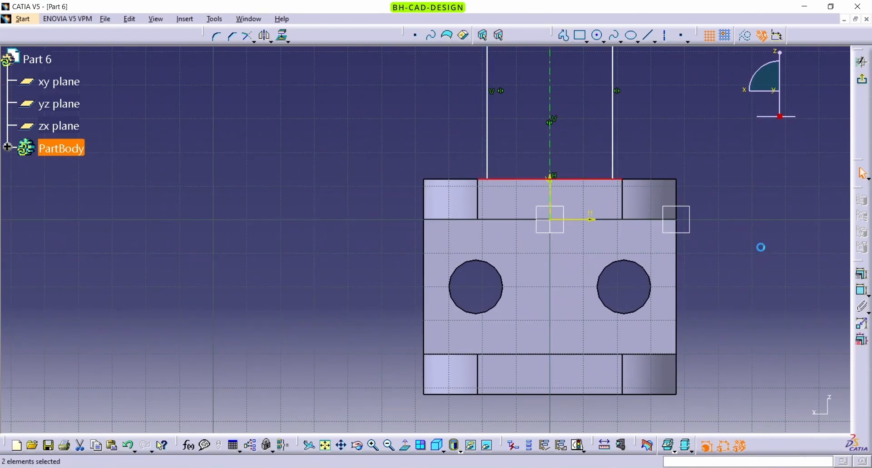
{"action": "left_click", "coordinate": [863, 274]}
{"action": "left_click", "coordinate": [789, 306]}
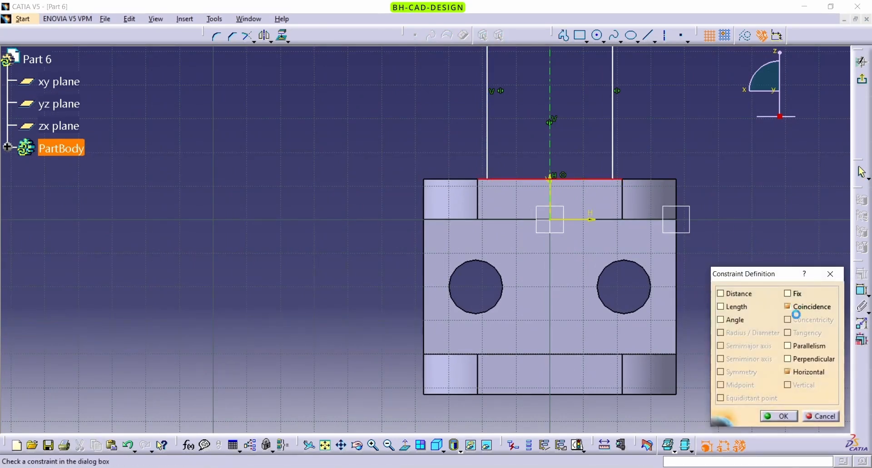
{"action": "left_click", "coordinate": [781, 416]}
{"action": "mouse_move", "coordinate": [704, 347]}
{"action": "middle_mouse_down"}
{"action": "mouse_move", "coordinate": [687, 189]}
{"action": "mouse_move", "coordinate": [578, 327]}
{"action": "middle_mouse_up"}
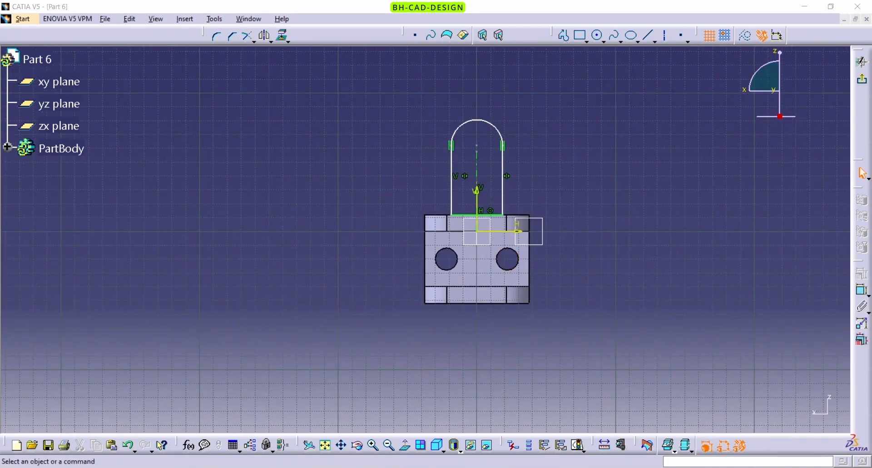
- Check the reference drawing and dimension the end arc's centre at 50 mm from the base block's outer edge
{"action": "left_click", "coordinate": [488, 467]}
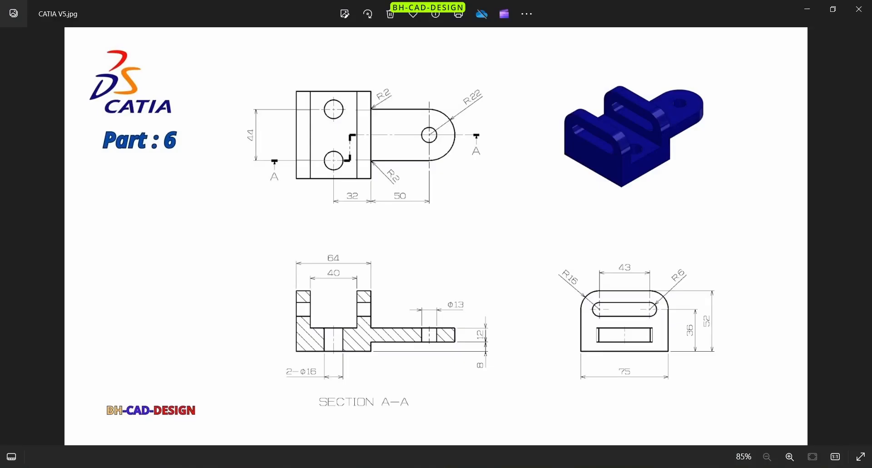
{"action": "left_click", "coordinate": [488, 467]}
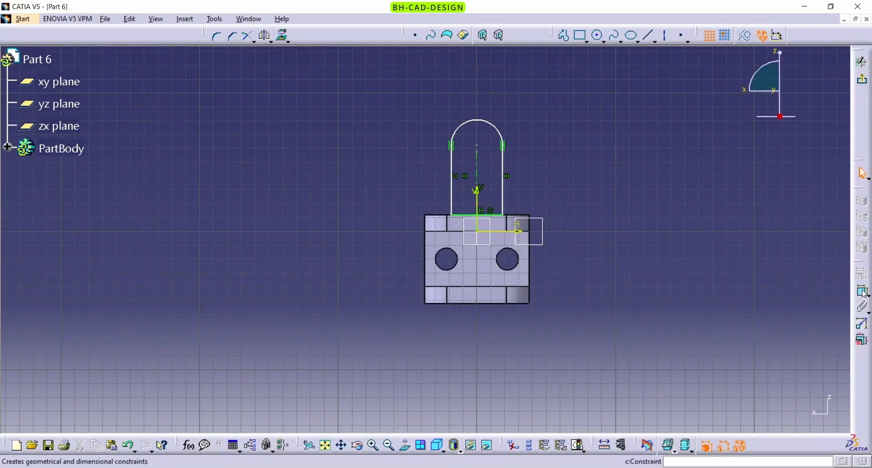
{"action": "left_click", "coordinate": [477, 152]}
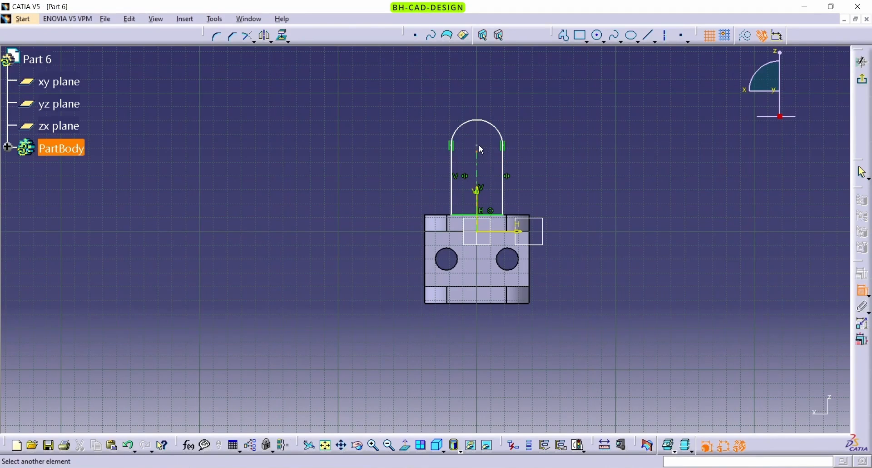
{"action": "key", "text": "Escape"}
{"action": "left_click", "coordinate": [864, 294]}
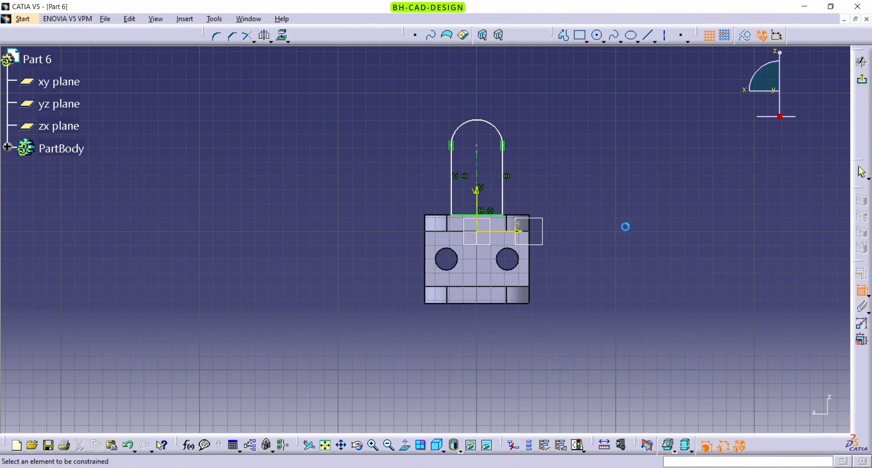
{"action": "left_click", "coordinate": [477, 149]}
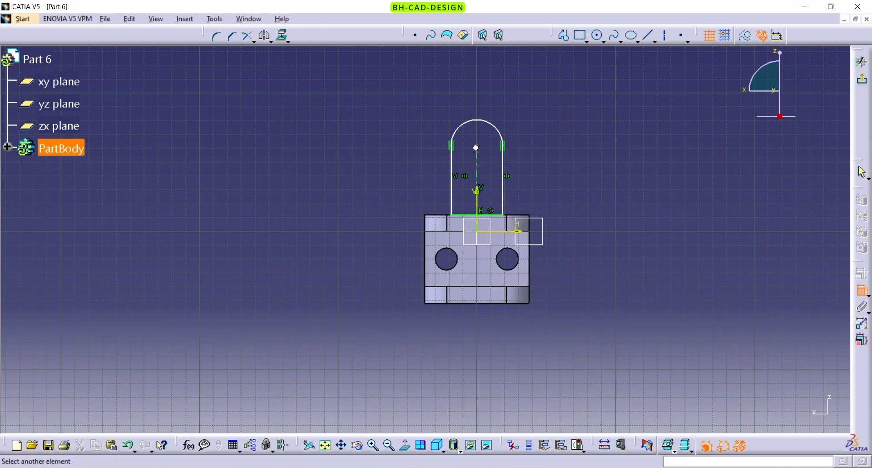
{"action": "left_click", "coordinate": [525, 219]}
{"action": "left_click", "coordinate": [588, 186]}
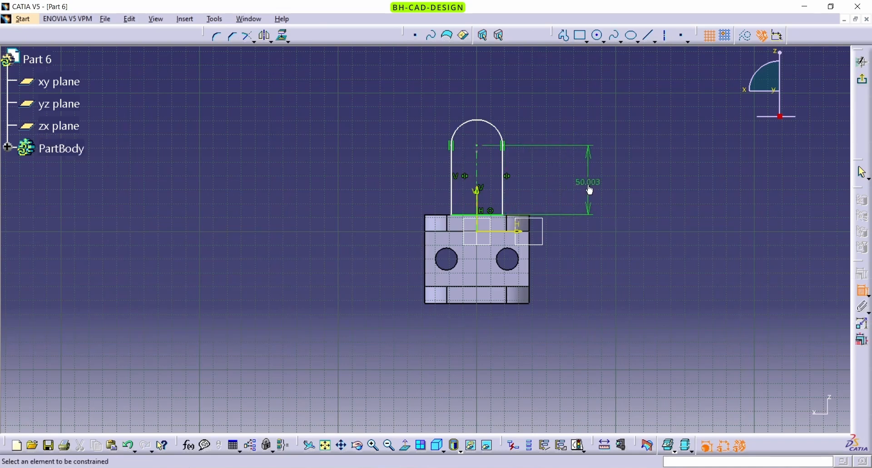
{"action": "double_click", "coordinate": [589, 186]}
{"action": "key", "text": "Return"}
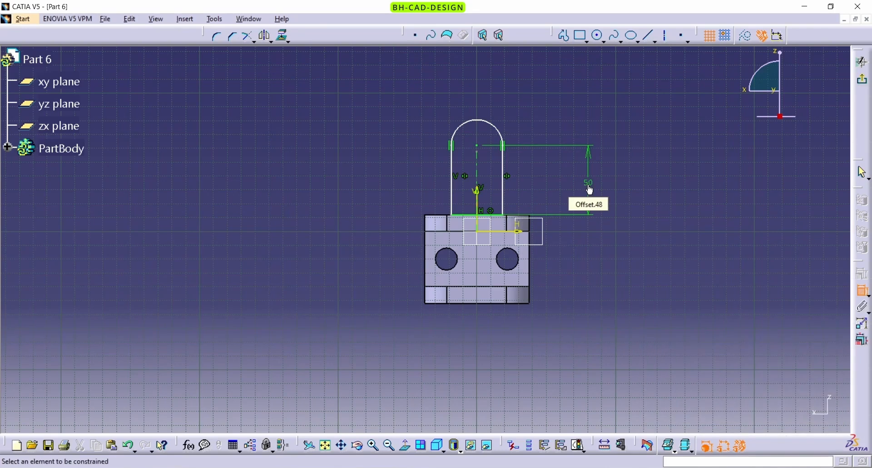
- Dimension the tongue's end arc and set its radius to 22 mm
{"action": "left_click", "coordinate": [497, 128]}
{"action": "left_click", "coordinate": [540, 93]}
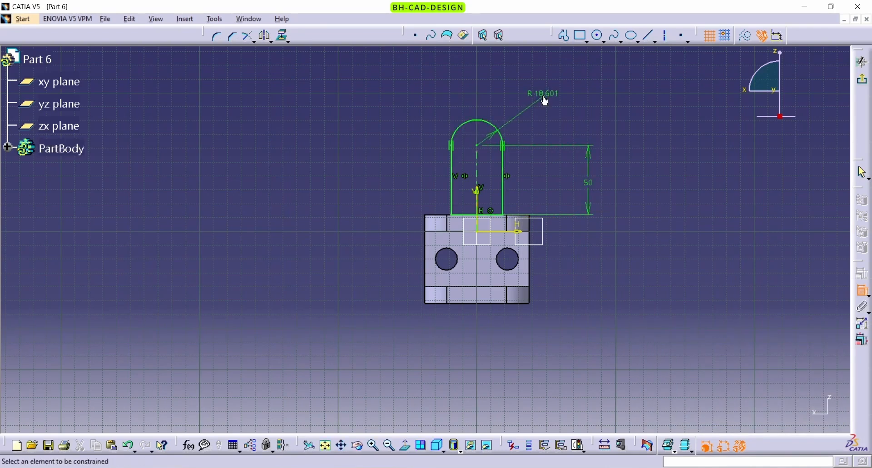
{"action": "double_click", "coordinate": [543, 96]}
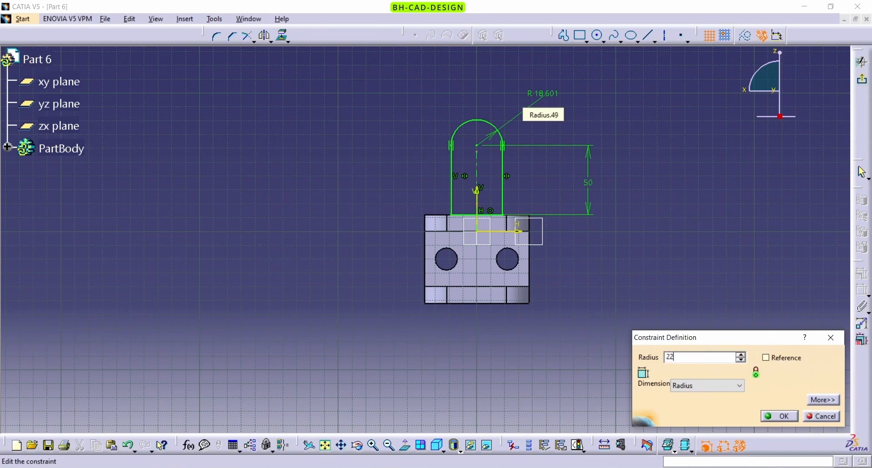
{"action": "key", "text": "Return"}
{"action": "key", "text": "Escape"}
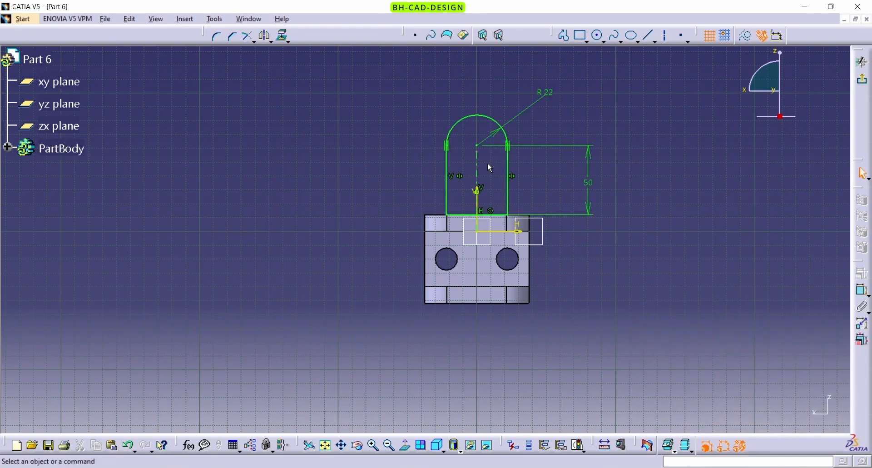
- Shorten the axis away from the arc centre, check the reference drawing, and draw a circle about 20 mm in diameter on the arc centre
{"action": "left_click_drag", "start_coordinate": [477, 152], "coordinate": [477, 157]}
{"action": "left_click", "coordinate": [486, 170]}
{"action": "key", "text": "alt+Tab"}
{"action": "key", "text": "alt+Tab"}
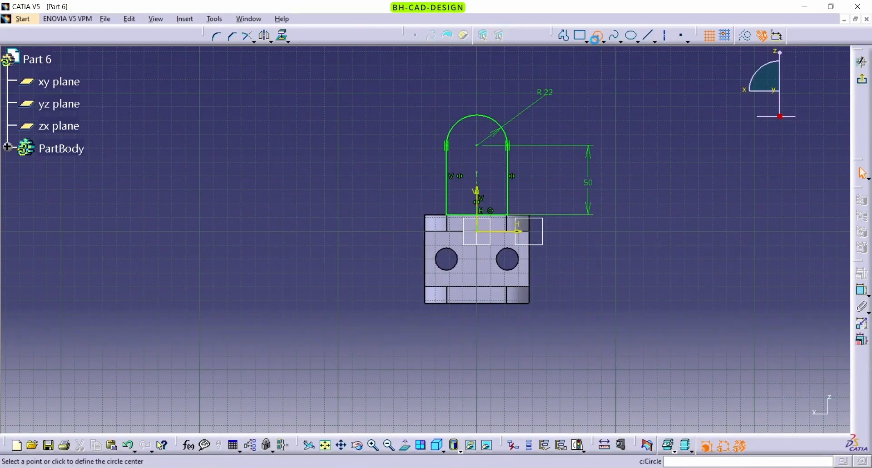
{"action": "left_click", "coordinate": [597, 35]}
{"action": "left_click", "coordinate": [479, 146]}
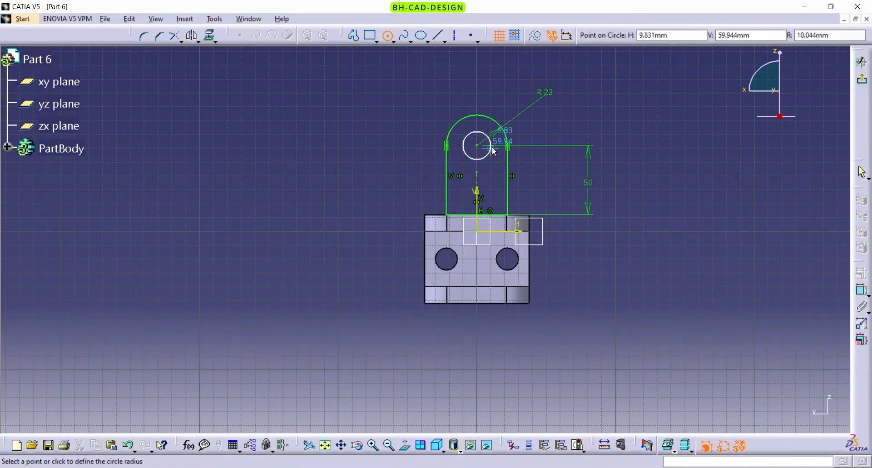
{"action": "left_click", "coordinate": [491, 146]}
- Dimension the circle inside the tongue and set its diameter to 13 mm
{"action": "left_click", "coordinate": [865, 294]}
{"action": "left_click", "coordinate": [490, 141]}
{"action": "left_click", "coordinate": [568, 117]}
{"action": "double_click", "coordinate": [573, 116]}
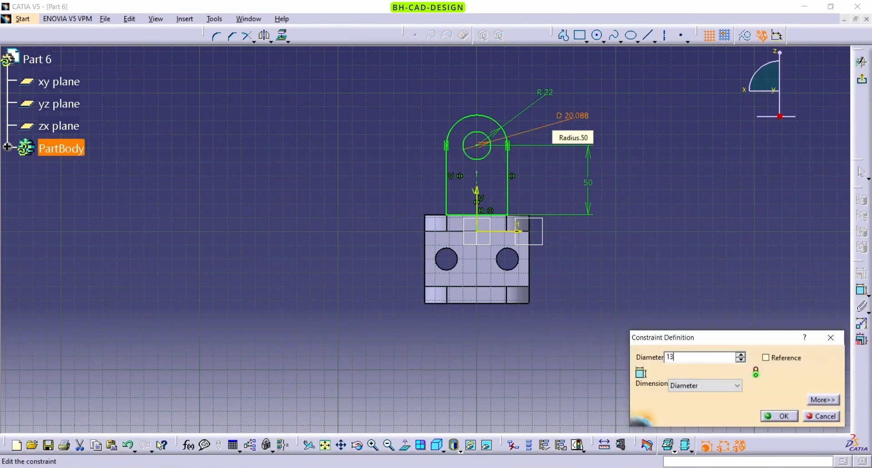
{"action": "type", "text": "13"}
{"action": "key", "text": "Return"}
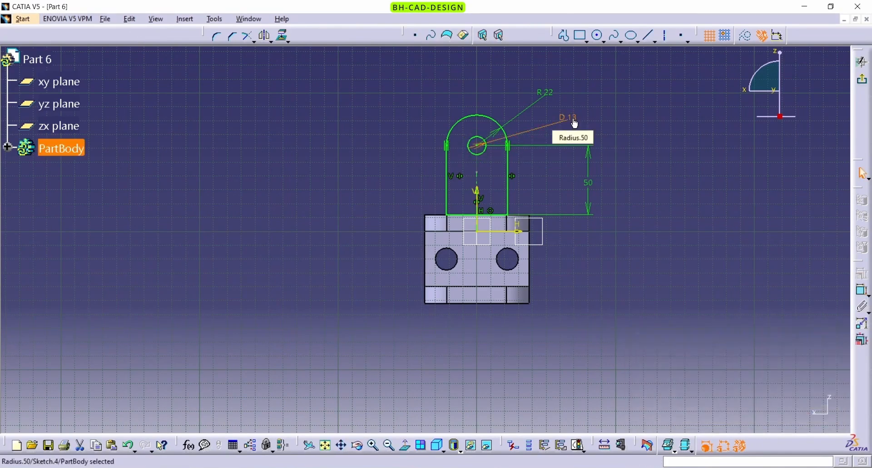
- Exit the sketch and pad the tongue profile upward by 12 mm, leaving its circle as a hole
{"action": "left_click", "coordinate": [862, 80]}
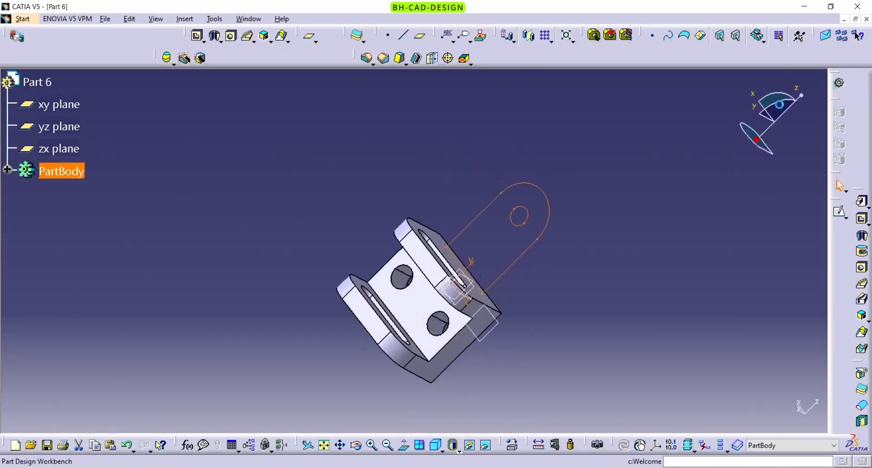
{"action": "left_click", "coordinate": [862, 201]}
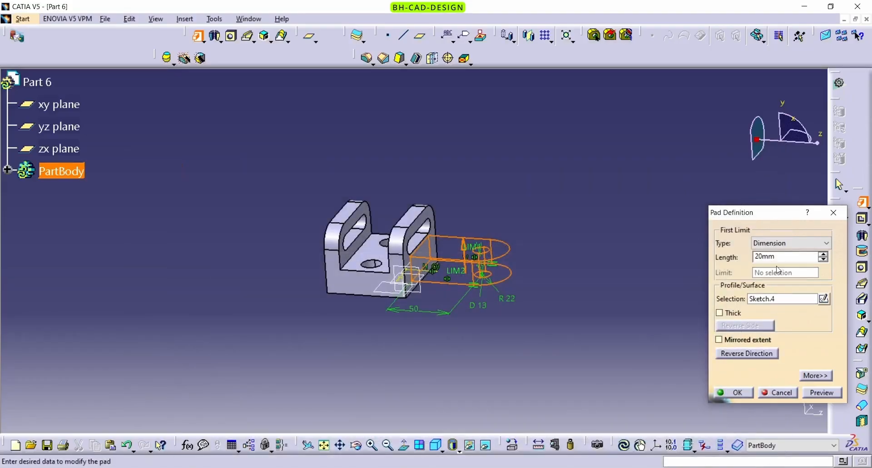
{"action": "double_click", "coordinate": [783, 254]}
{"action": "key", "text": "Return"}
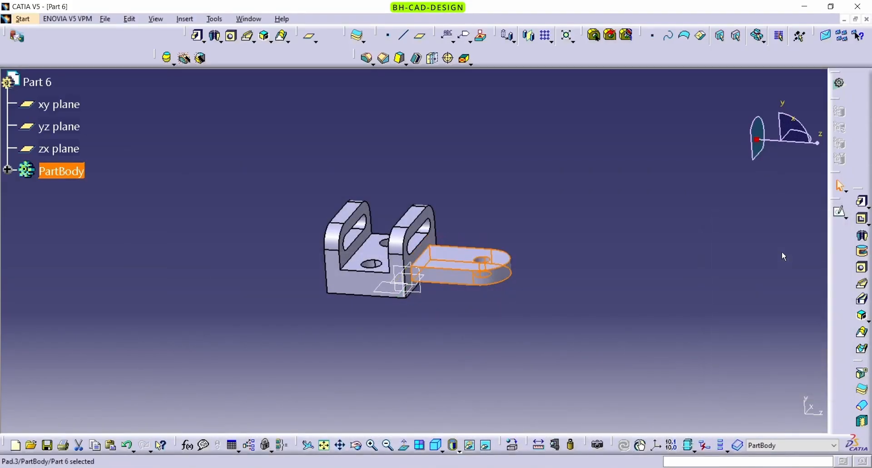
{"action": "left_click", "coordinate": [565, 136]}
- Hide the xy, yz and zx reference planes and the additional construction plane at the base block
{"action": "middle_click_drag", "start_coordinate": [353, 289], "coordinate": [492, 289]}
{"action": "middle_click_drag", "start_coordinate": [395, 272], "coordinate": [427, 293]}
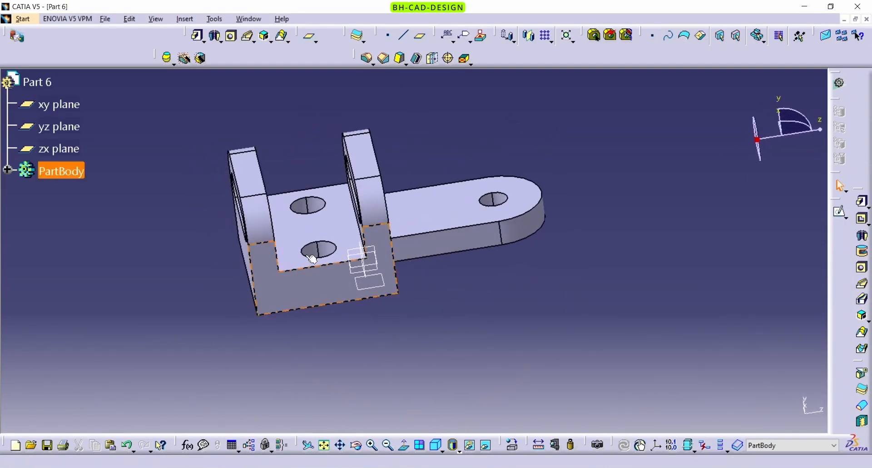
{"action": "left_click", "coordinate": [56, 148]}
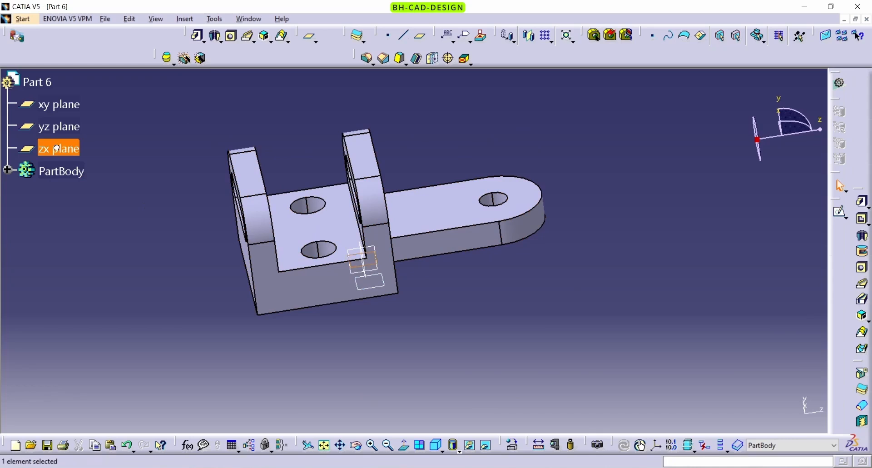
{"action": "right_click", "coordinate": [64, 107]}
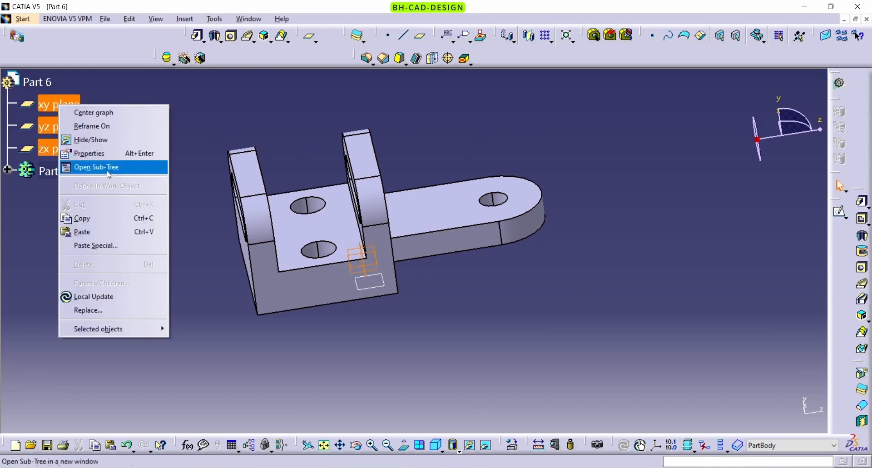
{"action": "left_click", "coordinate": [102, 145]}
{"action": "right_click", "coordinate": [376, 286]}
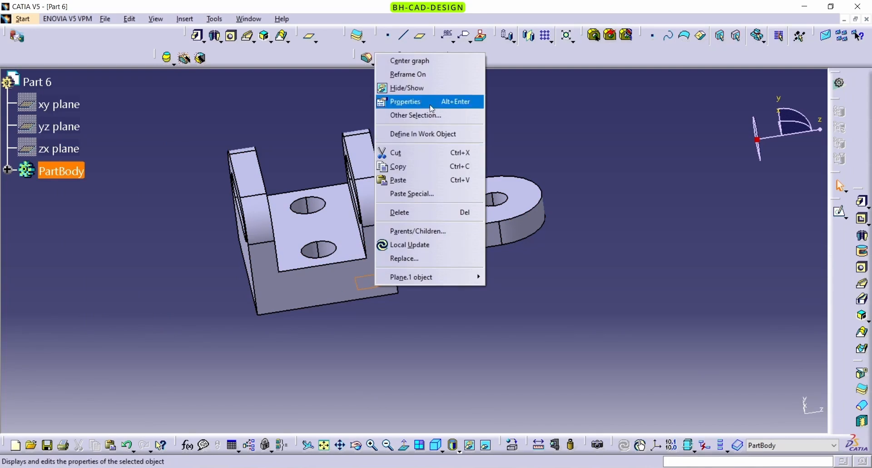
{"action": "left_click", "coordinate": [400, 87]}
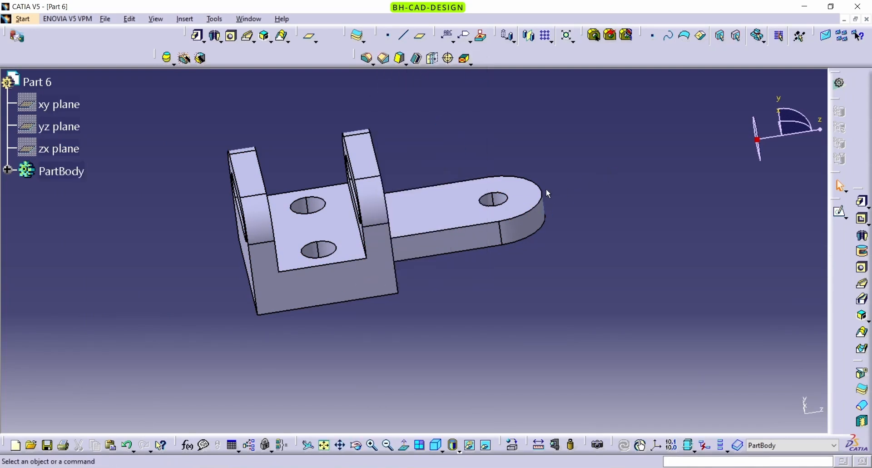
{"action": "right_click", "coordinate": [66, 168]}
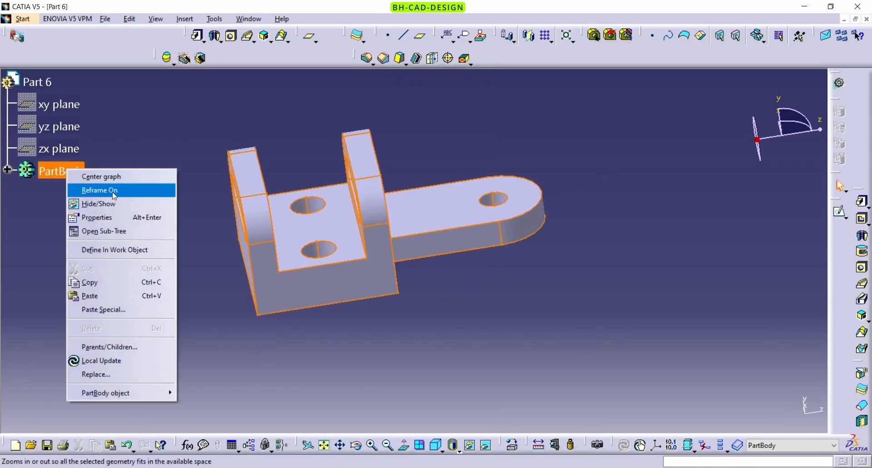
{"action": "left_click", "coordinate": [119, 231]}
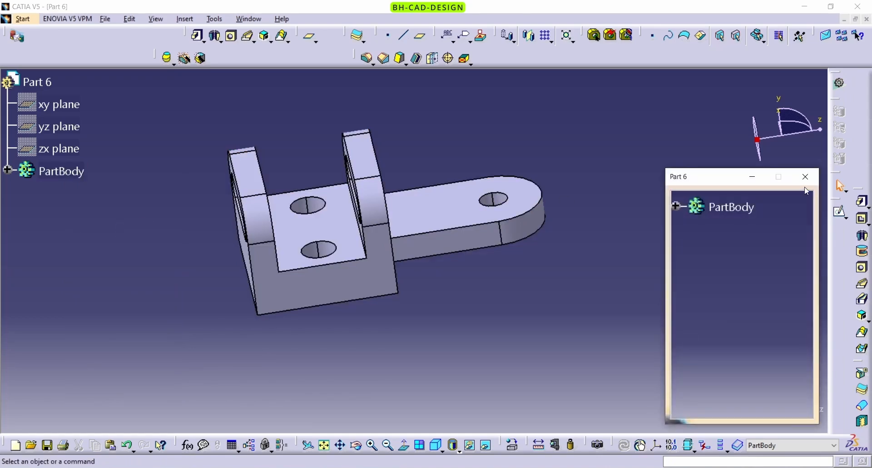
{"action": "left_click", "coordinate": [807, 176]}
- Set the fill color of the PartBody to blue in its graphic properties and apply it
{"action": "right_click", "coordinate": [49, 170]}
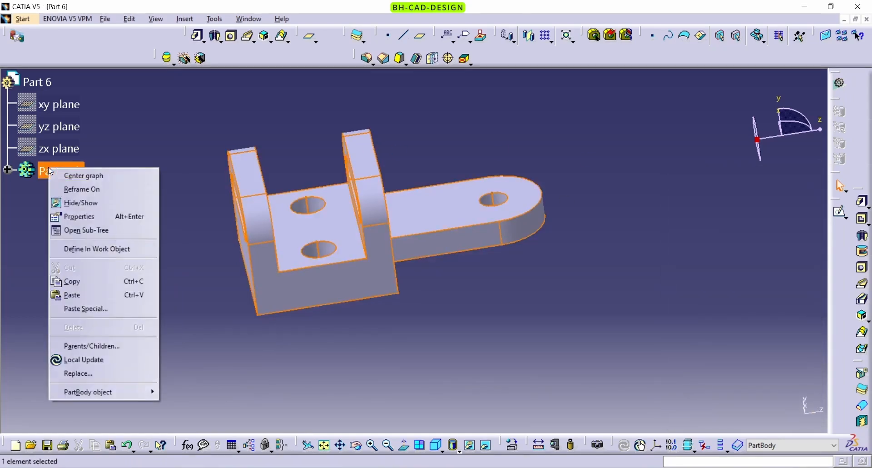
{"action": "left_click", "coordinate": [105, 221]}
{"action": "left_click", "coordinate": [697, 157]}
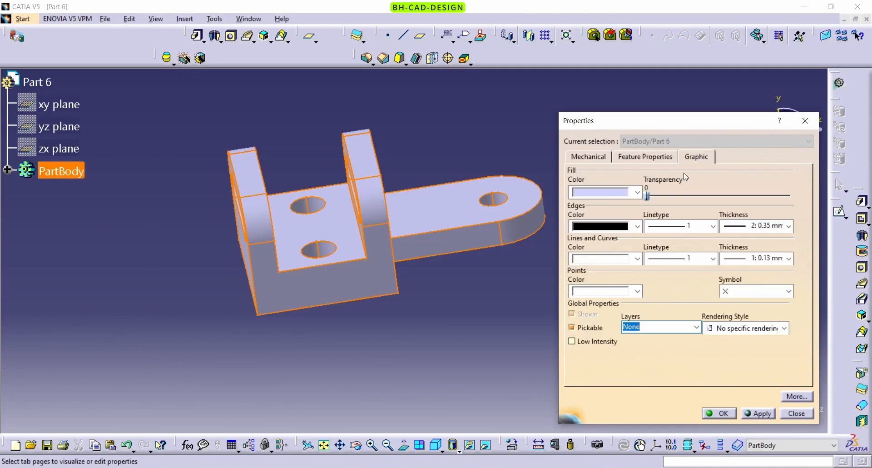
{"action": "left_click", "coordinate": [638, 193]}
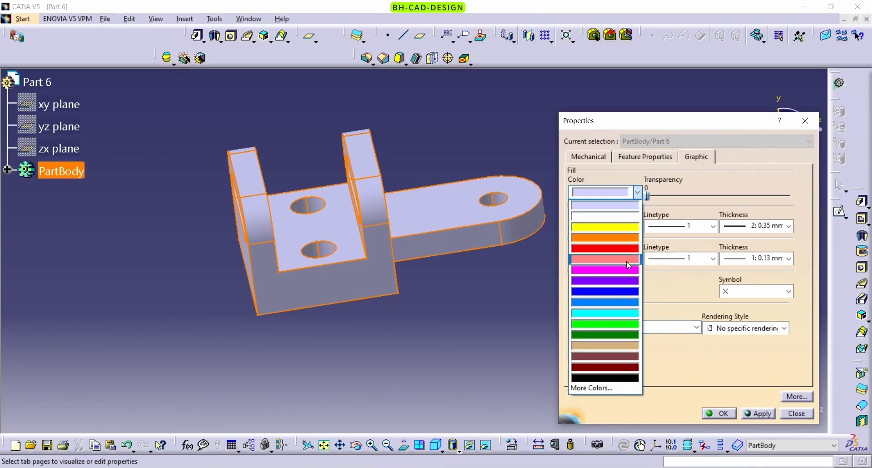
{"action": "left_click", "coordinate": [620, 291]}
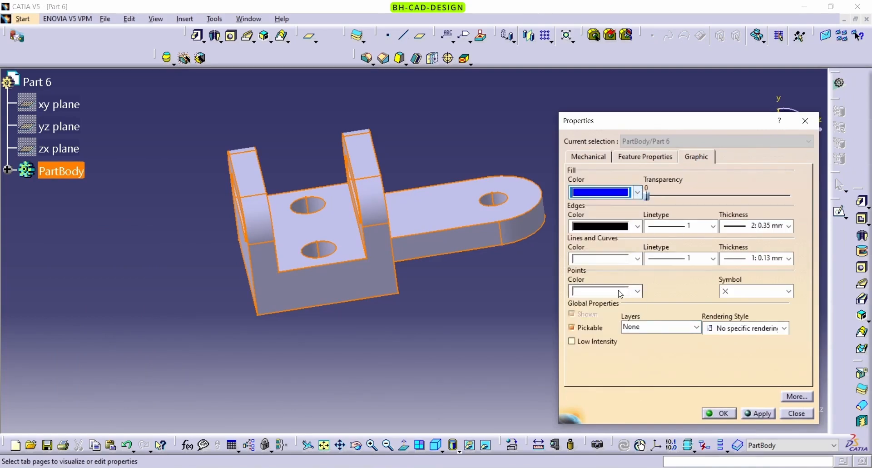
{"action": "left_click", "coordinate": [766, 417]}
{"action": "left_click", "coordinate": [723, 414]}
{"action": "left_click", "coordinate": [394, 337]}
{"action": "middle_click_drag", "start_coordinate": [447, 341], "coordinate": [365, 335]}
{"action": "middle_click_drag", "start_coordinate": [304, 300], "coordinate": [510, 345]}
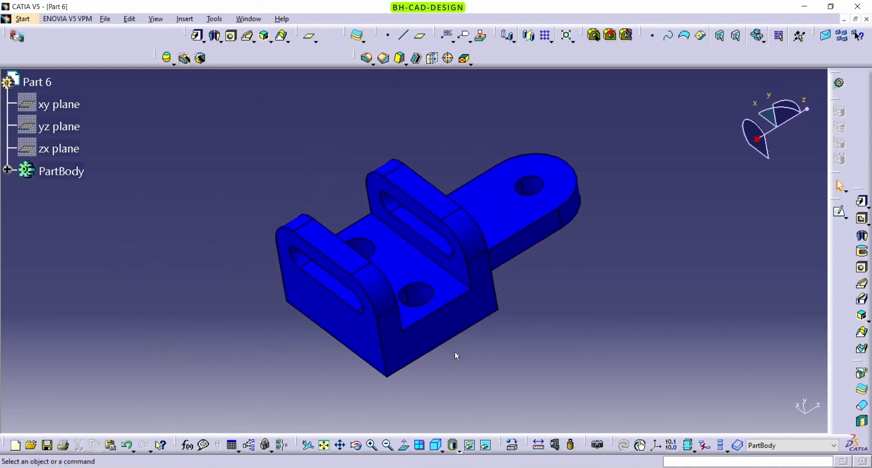